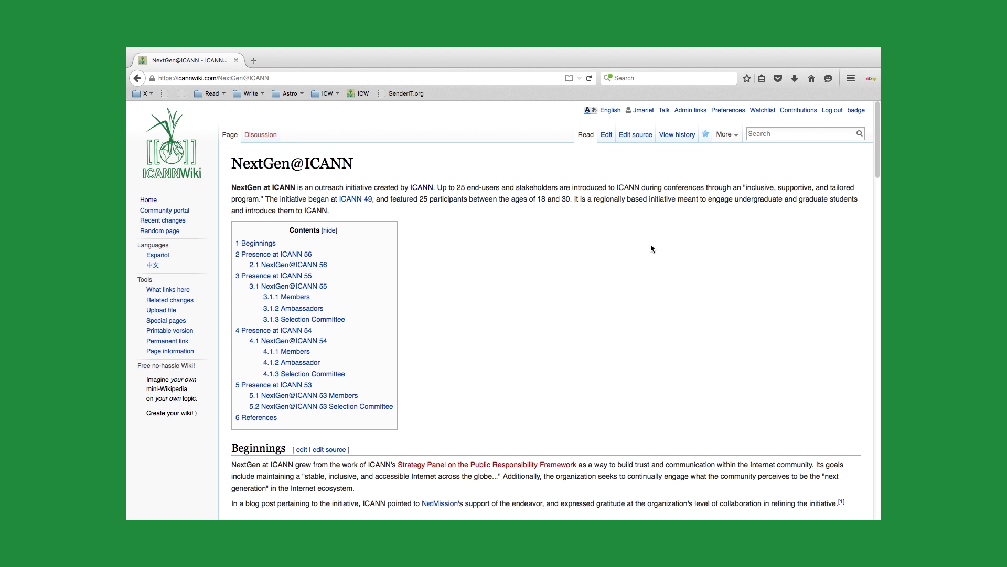
scroll(649, 313, down, 5)
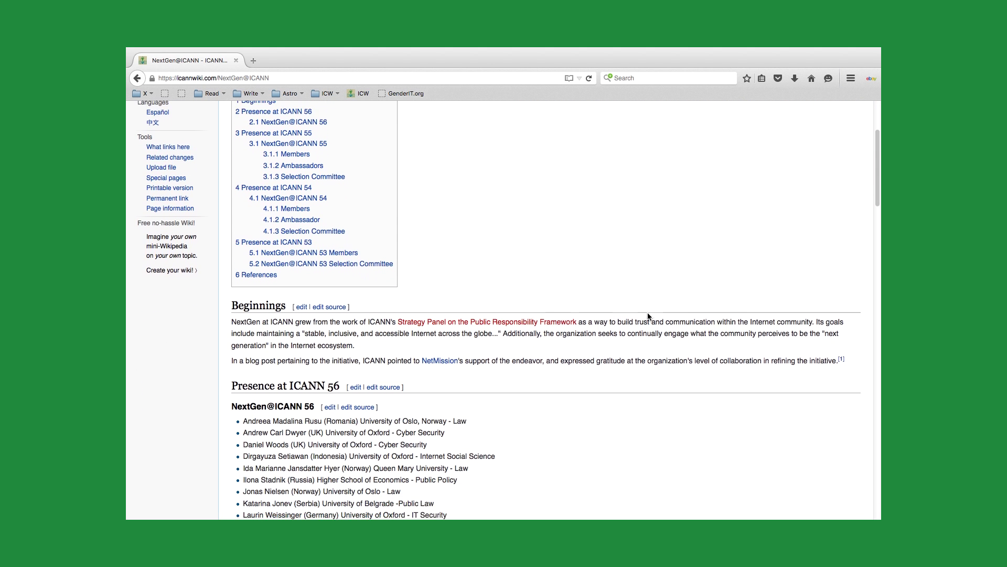
scroll(648, 315, down, 8)
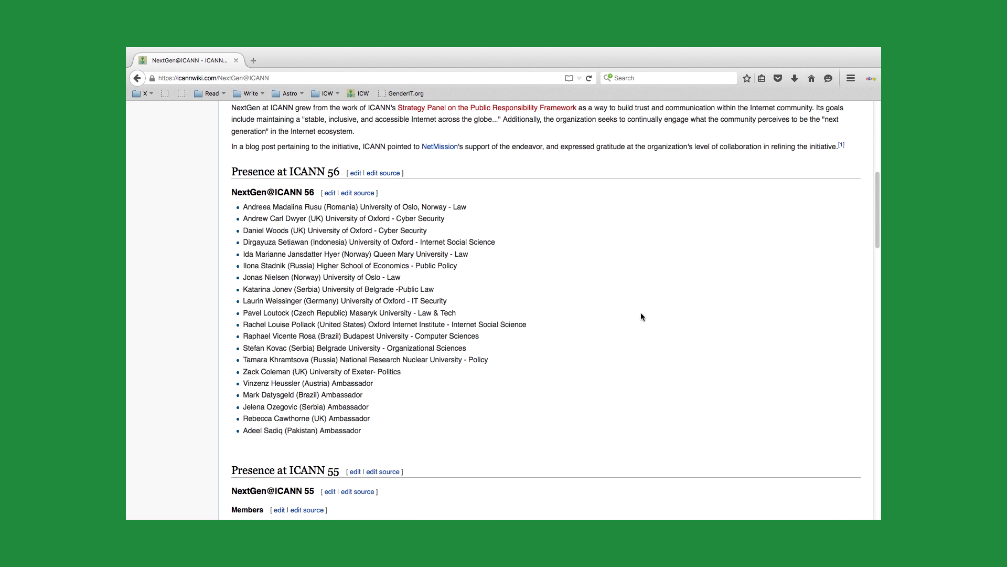
click(244, 206)
drag(244, 206, 321, 206)
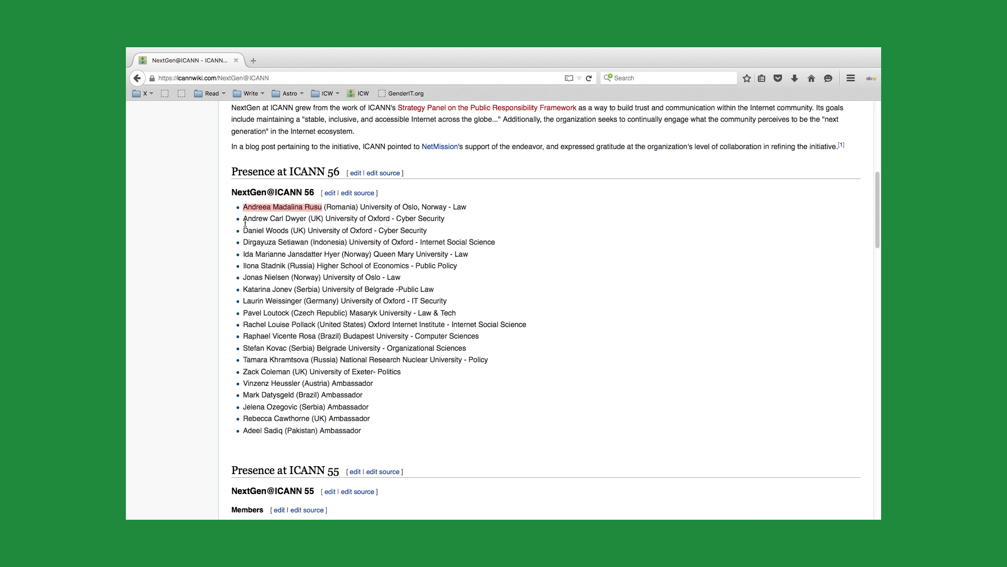
drag(244, 219, 307, 219)
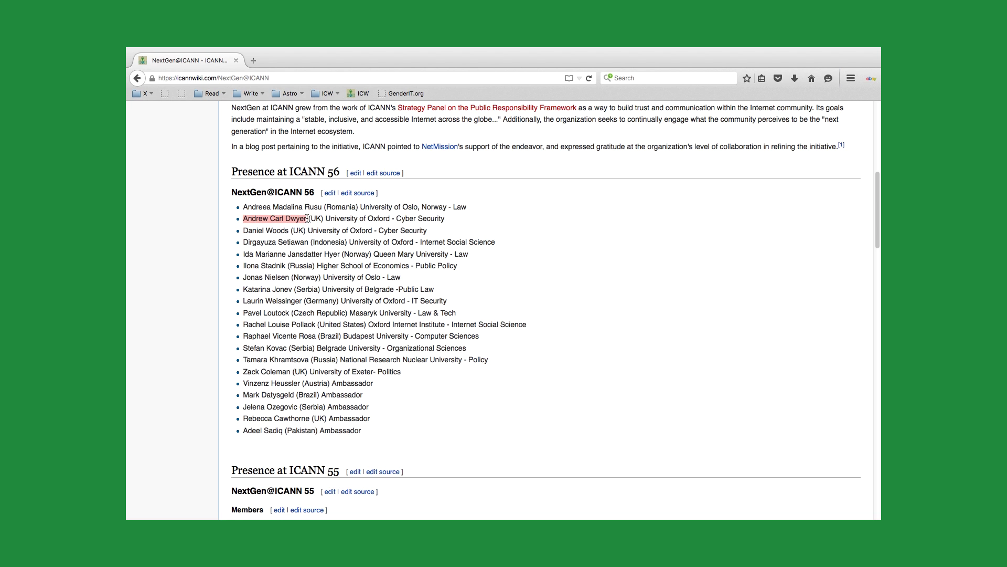
click(370, 435)
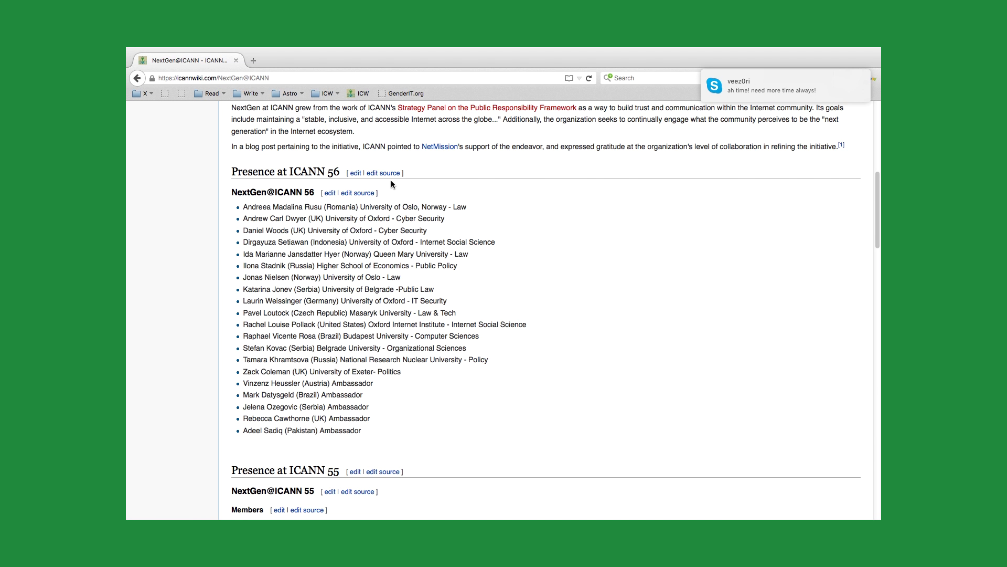
scroll(391, 182, up, 3)
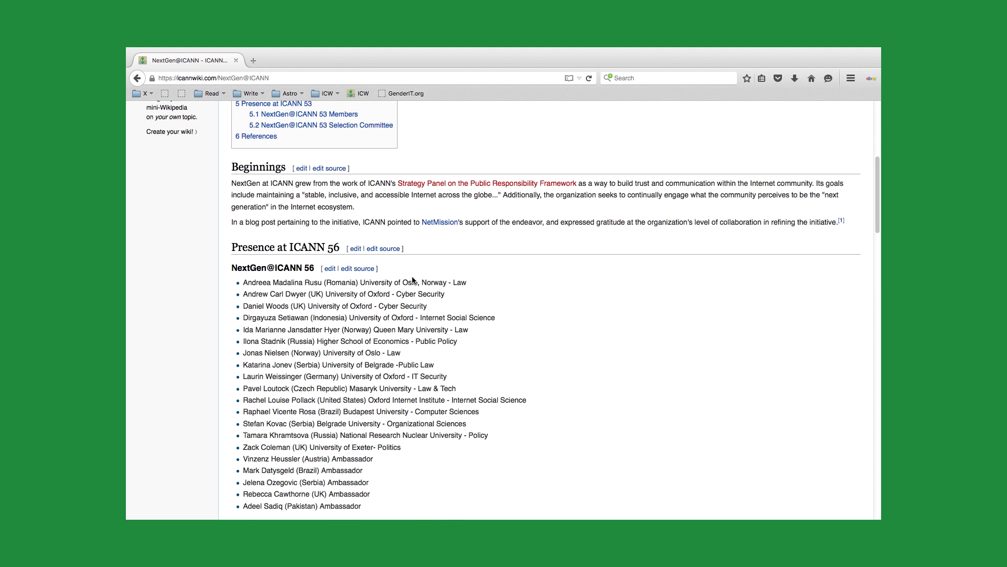
scroll(465, 215, up, 10)
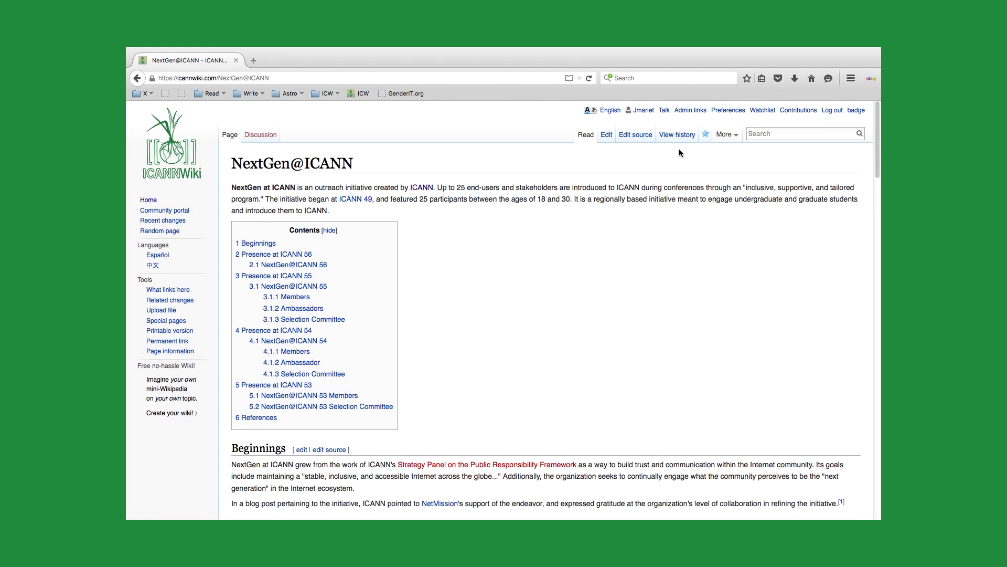
Open the NextGen@ICANN article in the source editor and quit Skype from the Dock.
click(639, 135)
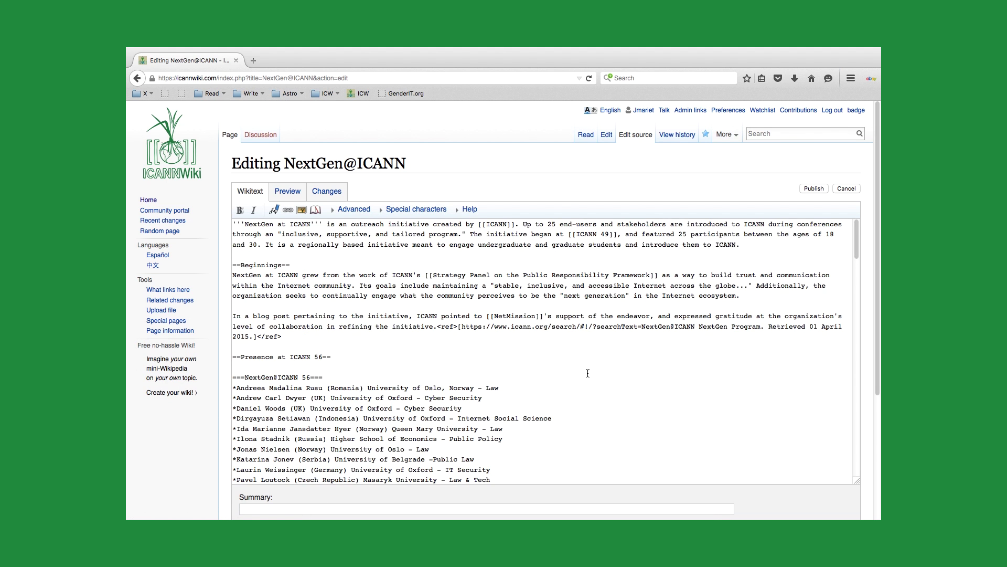
scroll(588, 373, down, 3)
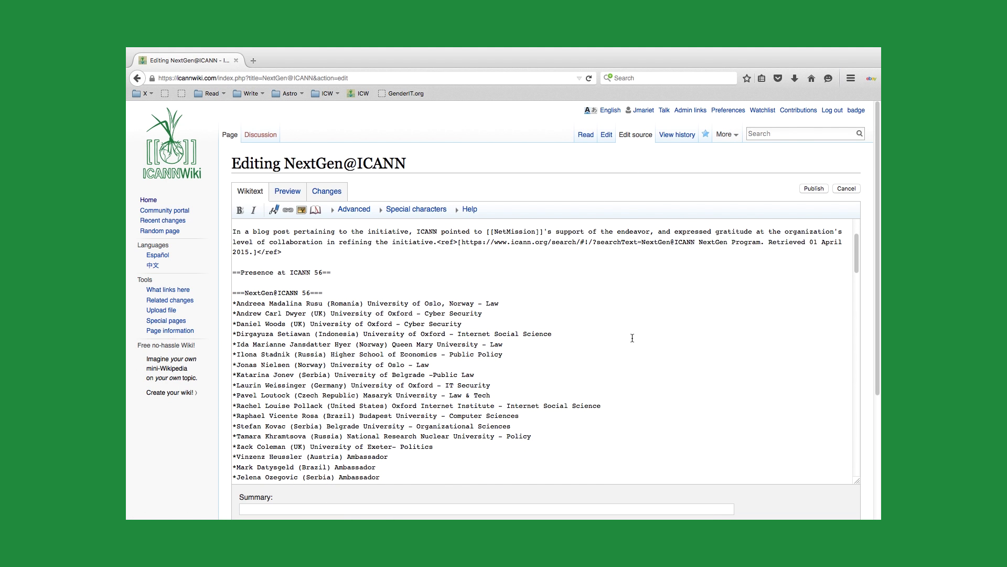
mouse_move(639, 504)
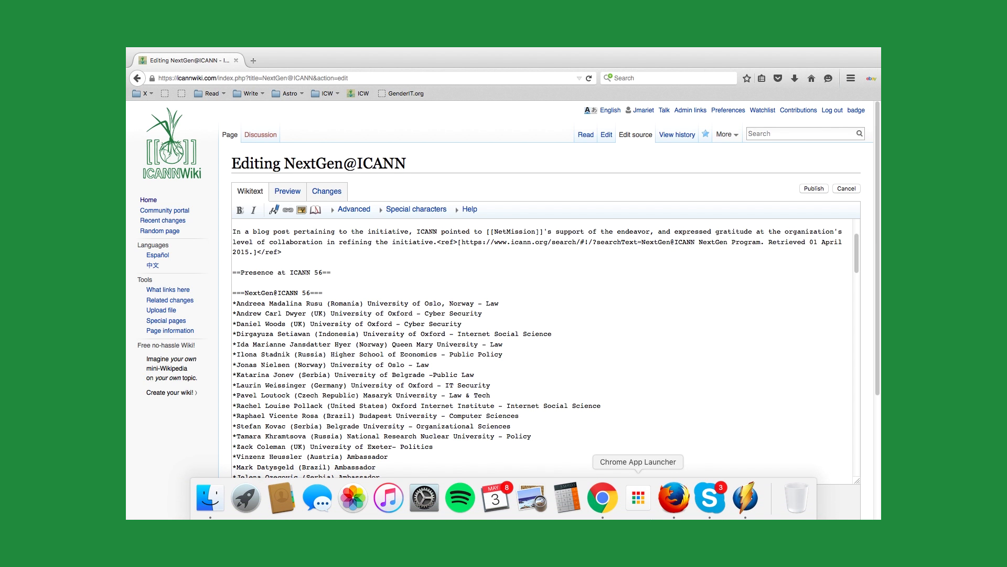
right_click(710, 499)
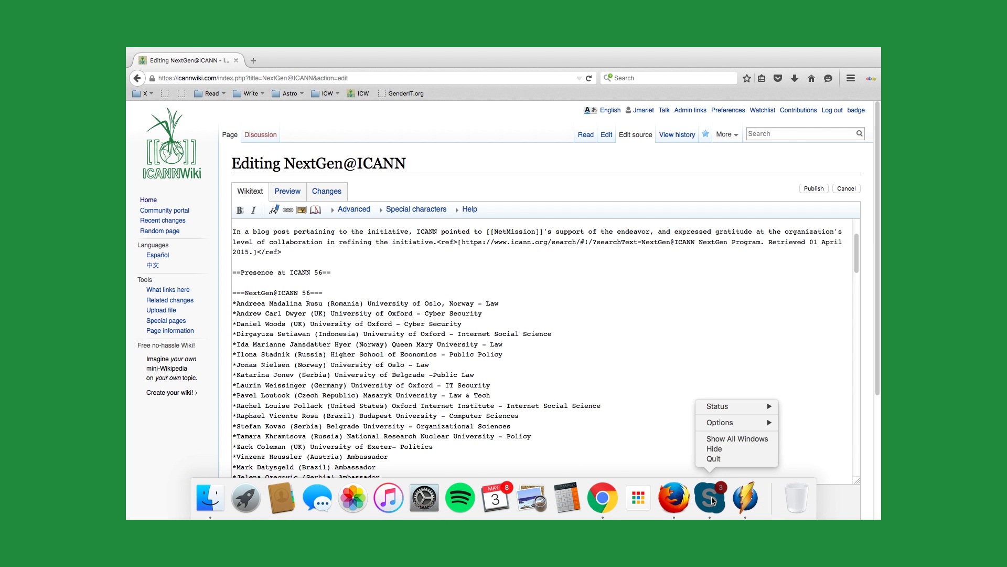
click(719, 459)
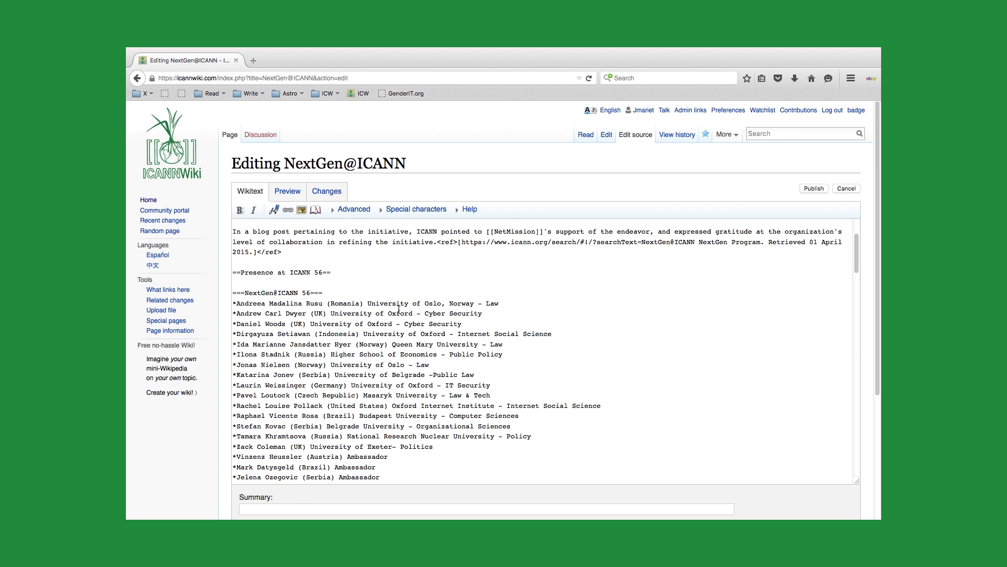
Add a blank line after the last ICANN 56 member in the wikitext.
scroll(410, 340, down, 1)
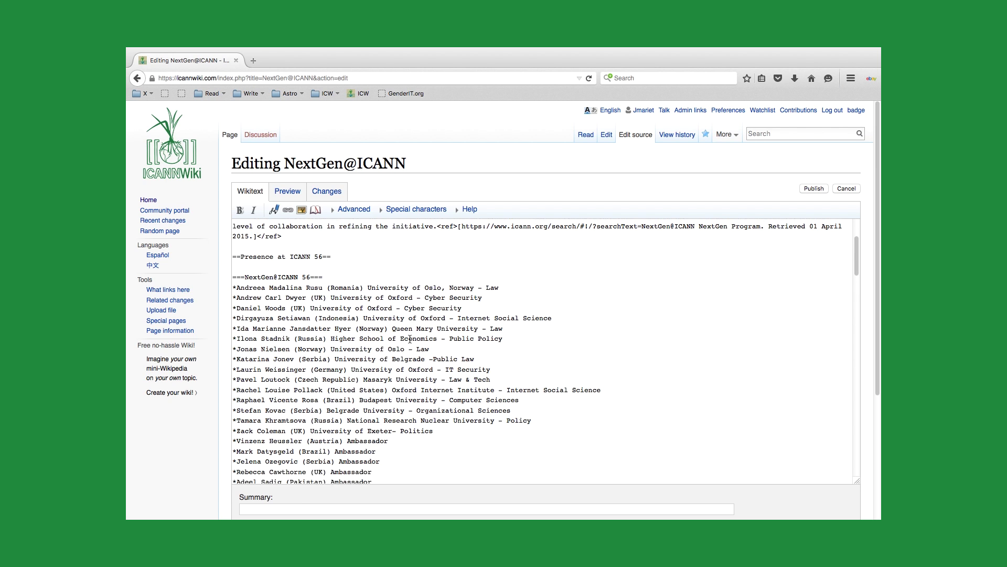
scroll(410, 339, down, 1)
scroll(410, 339, down, 1)
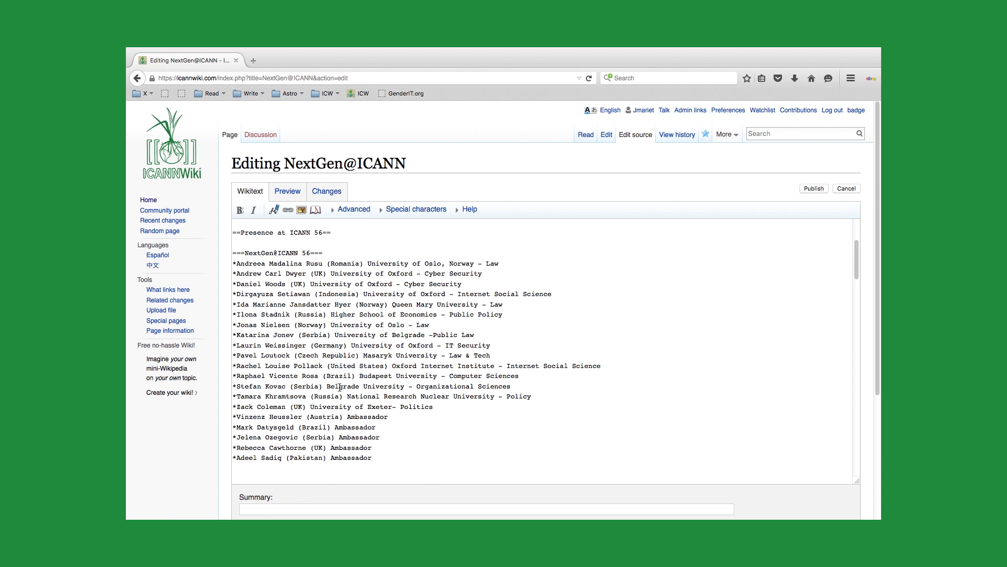
scroll(344, 392, down, 1)
click(381, 443)
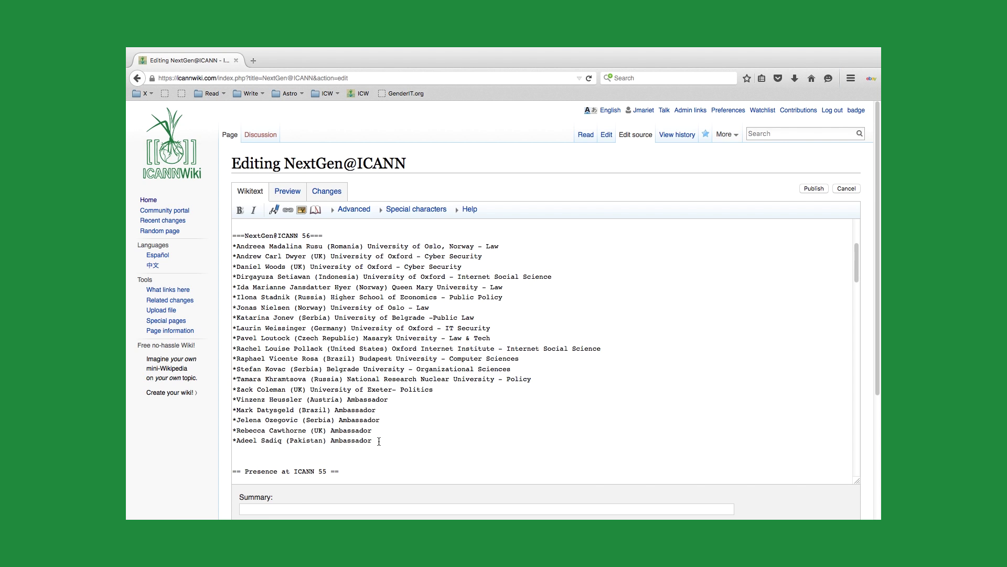
key(Return)
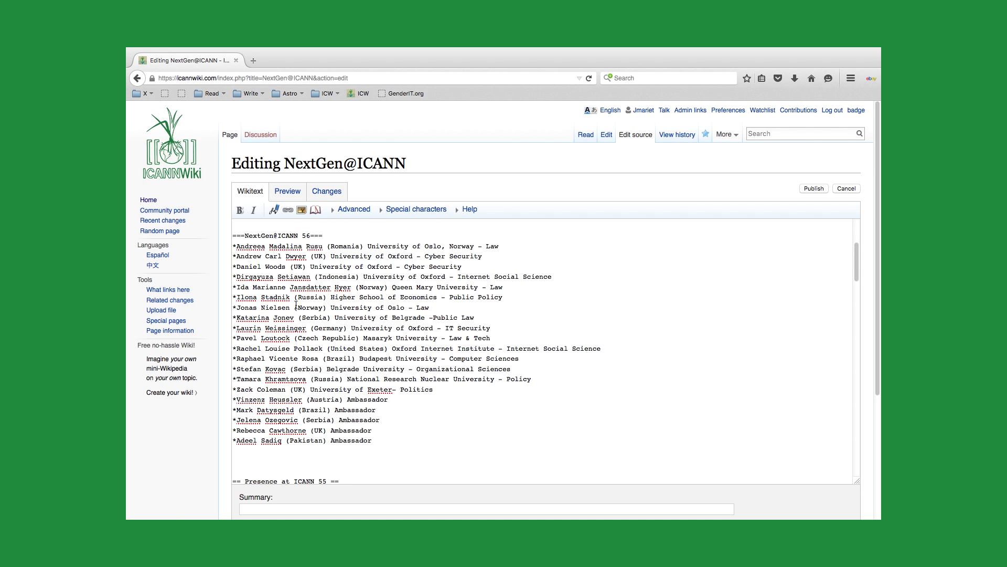
Search Google for 'icann 56 nextgen' in a new browser tab.
click(253, 61)
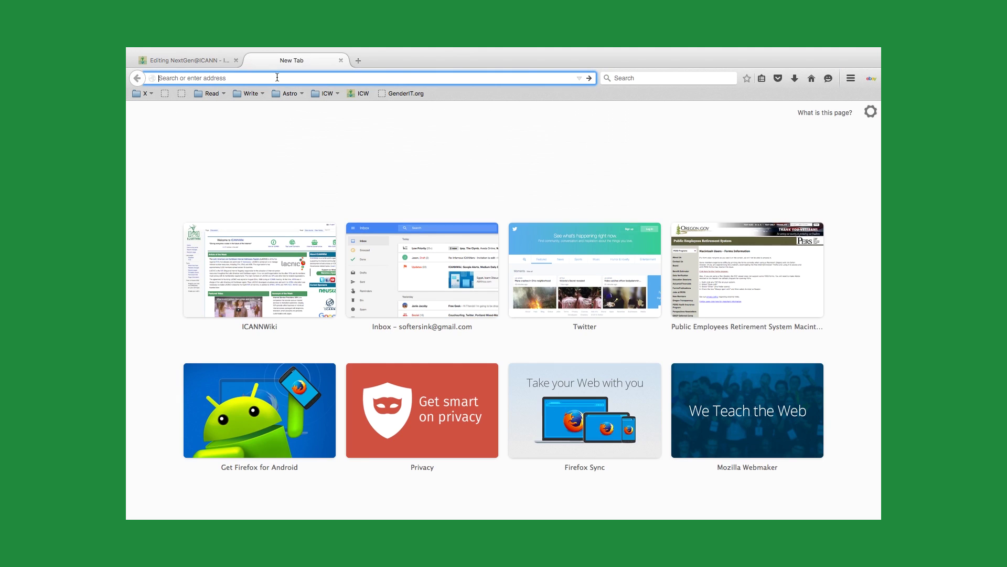
text(i)
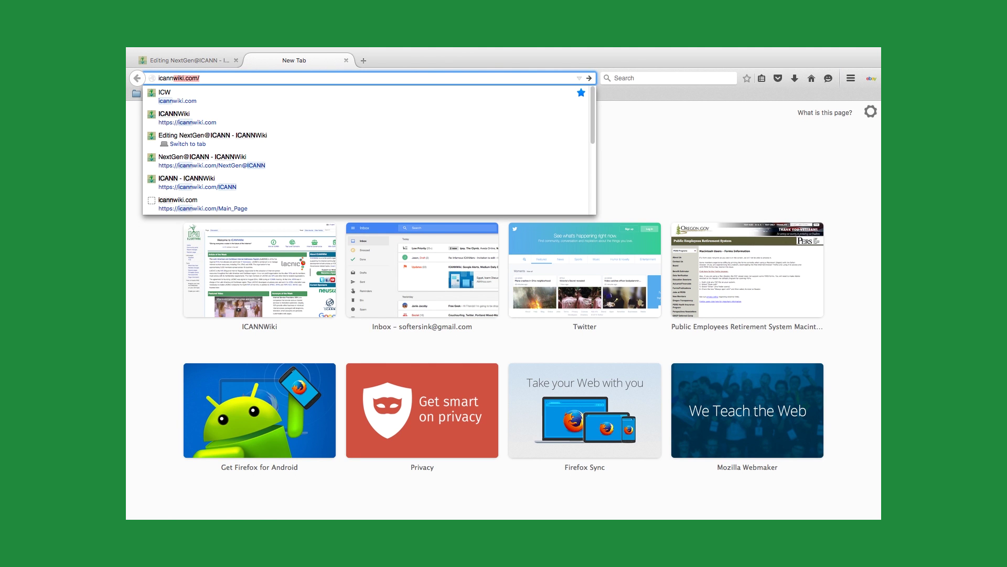
text(56 n)
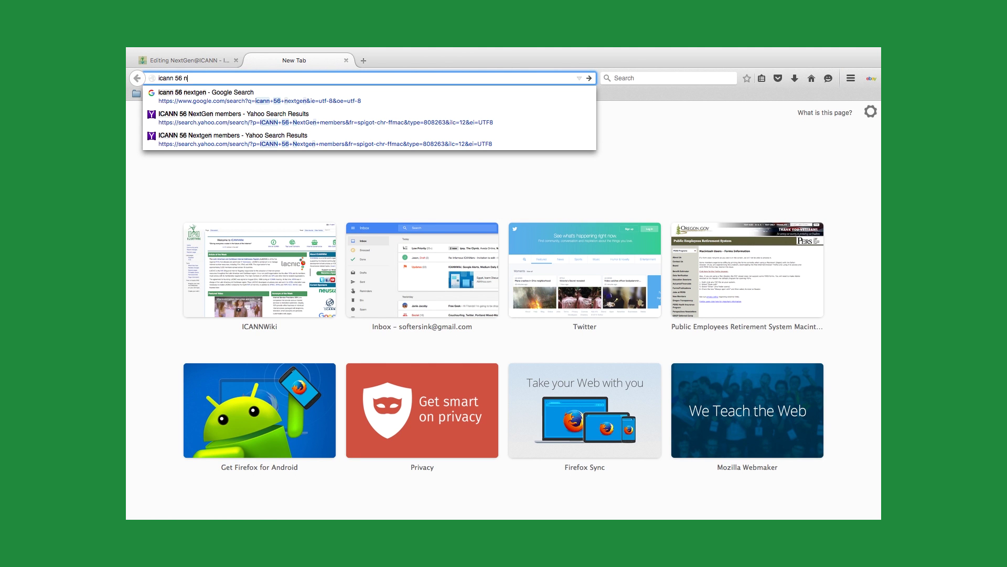
text(extgen)
key(Return)
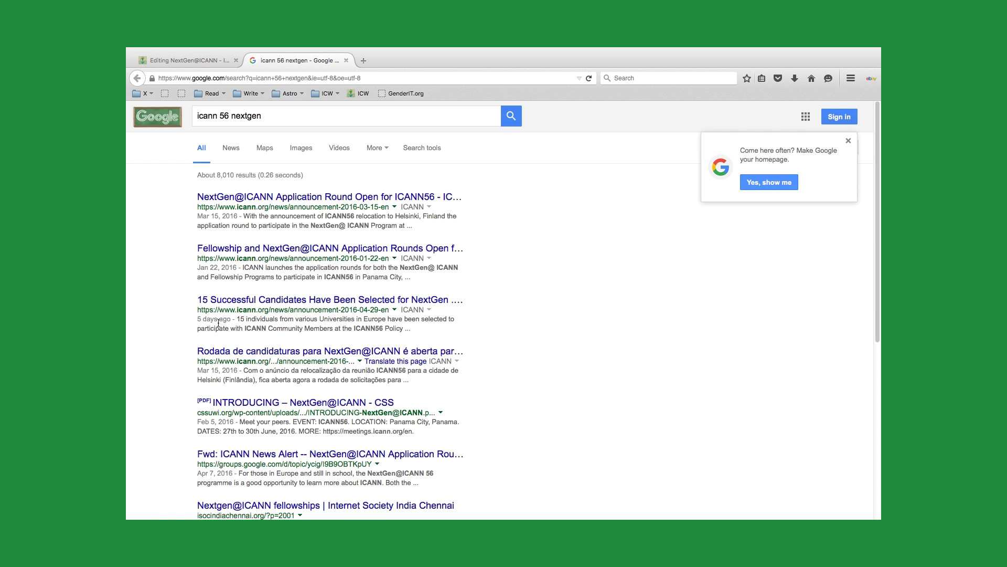
Open the ICANN.org '15 Successful Candidates… NextGen@ICANN56' announcement and select its URL.
click(251, 302)
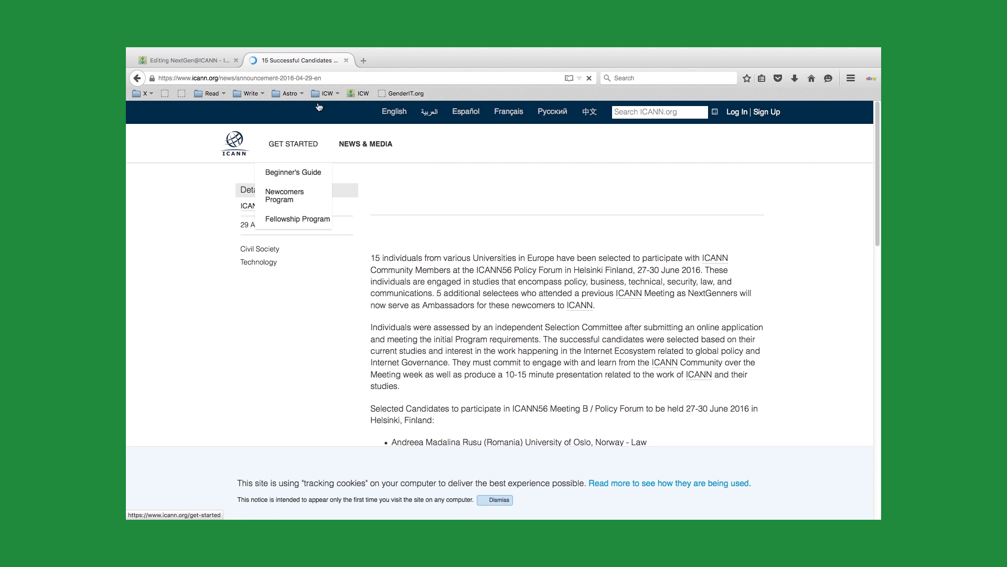
scroll(527, 351, down, 3)
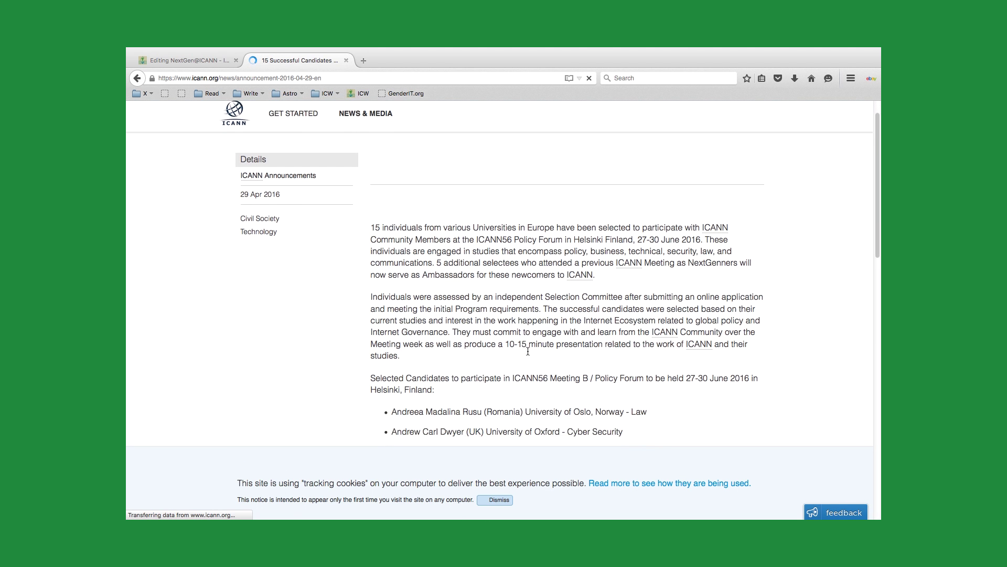
scroll(528, 351, down, 10)
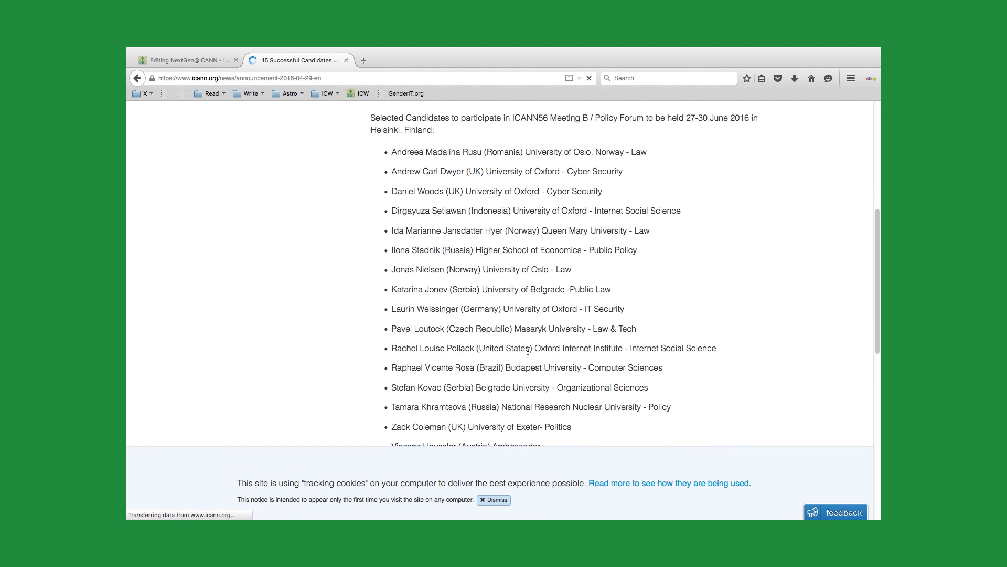
scroll(528, 350, down, 3)
scroll(527, 351, up, 15)
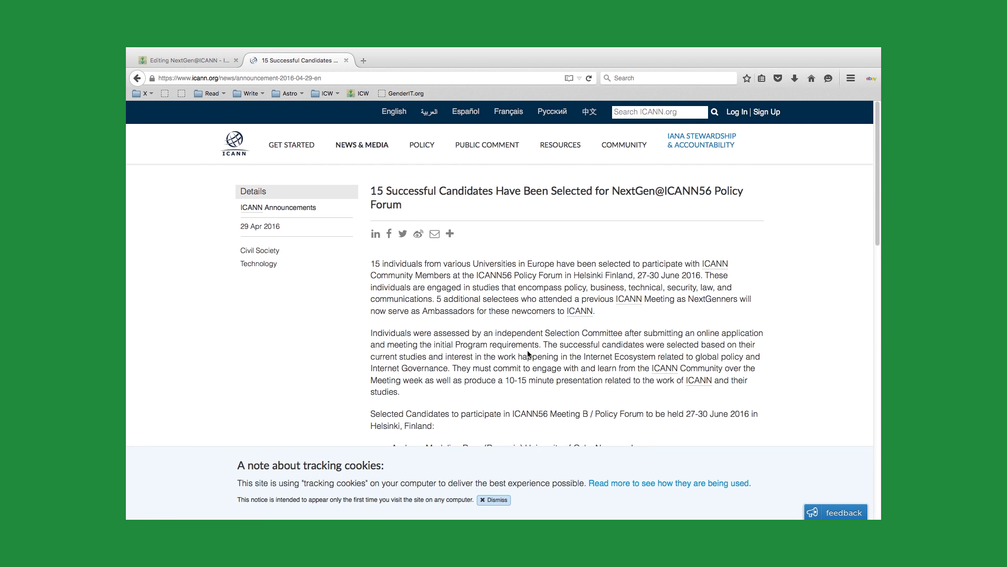
click(333, 78)
key(super+c)
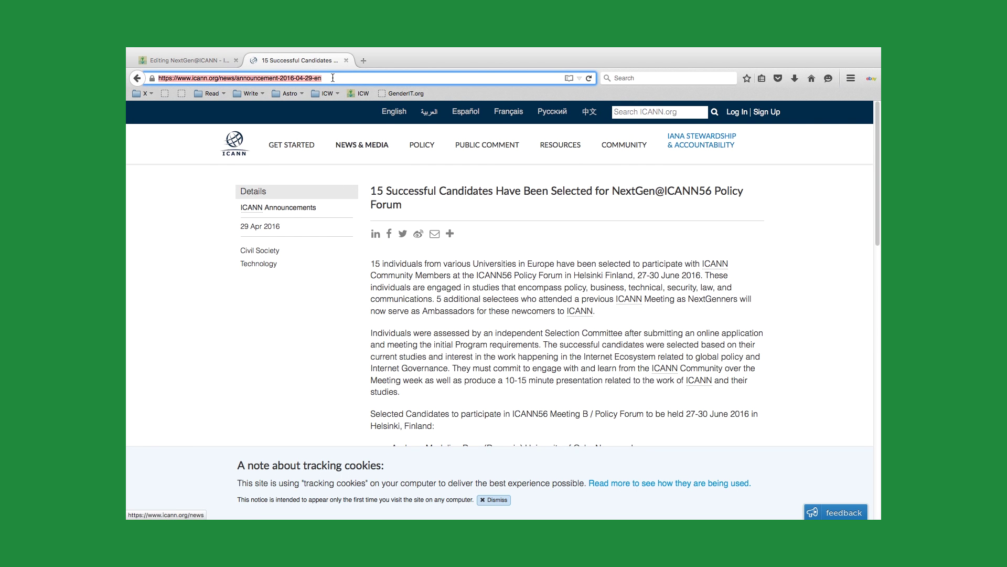
Switch back to the Editing NextGen@ICANN tab and open the Insert reference dialog.
click(204, 60)
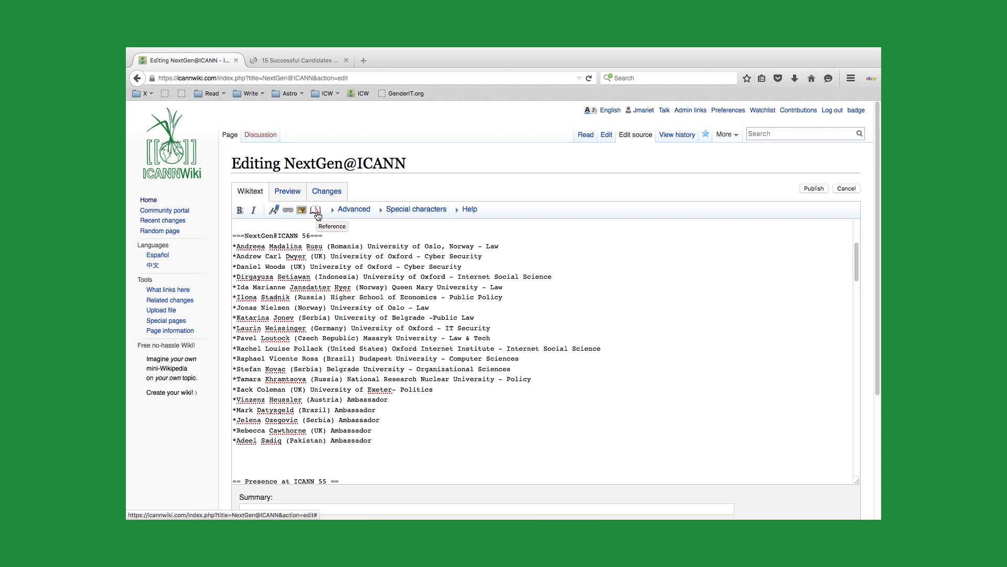
click(316, 210)
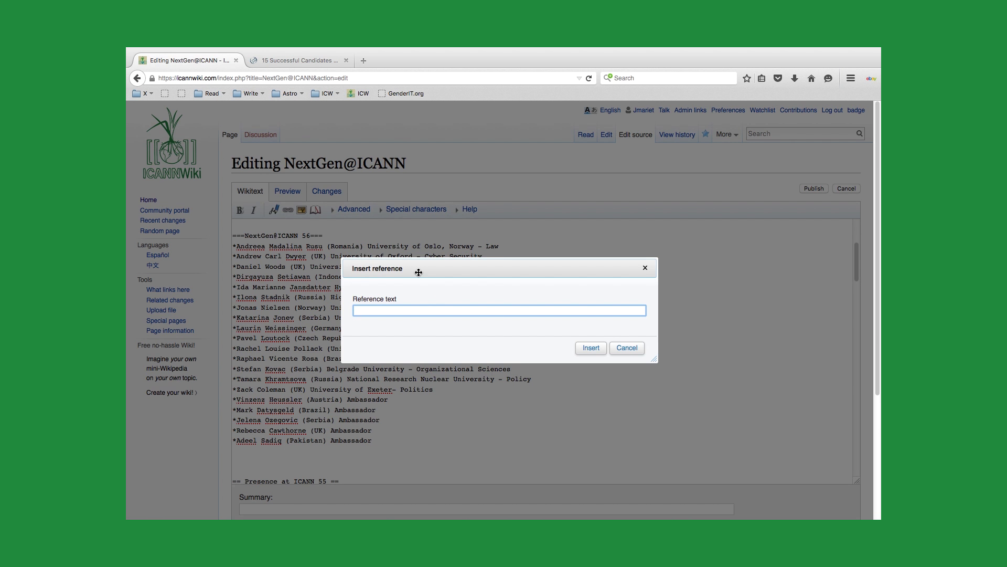
Insert a reference: pasted announcement URL, '15 Successful Candidates for ICANN 56 NextGen. Retrieved 03 May 2016.'.
text([)
key(super+v)
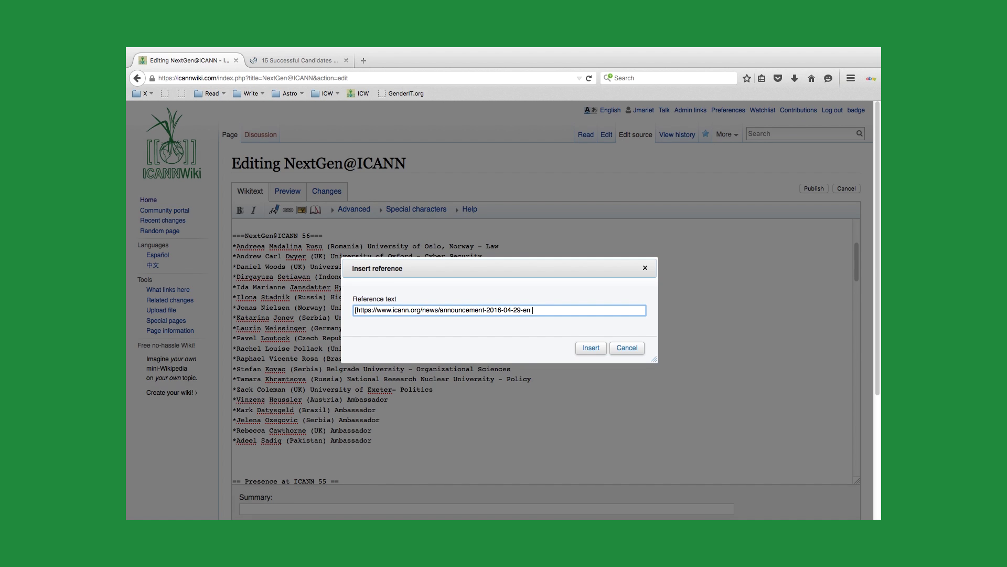
text(15 Successful Candidates for ICANN 56)
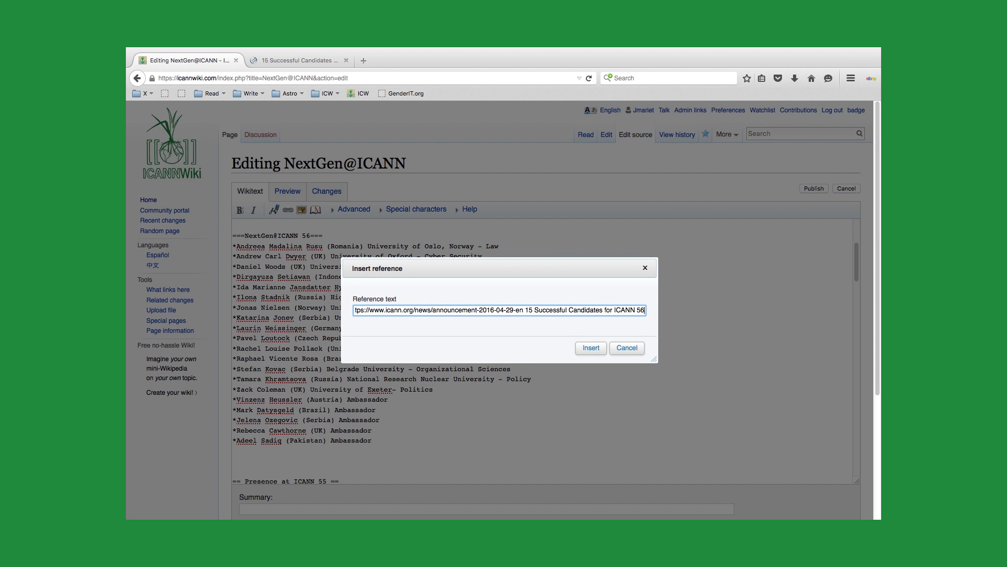
text( NextGe)
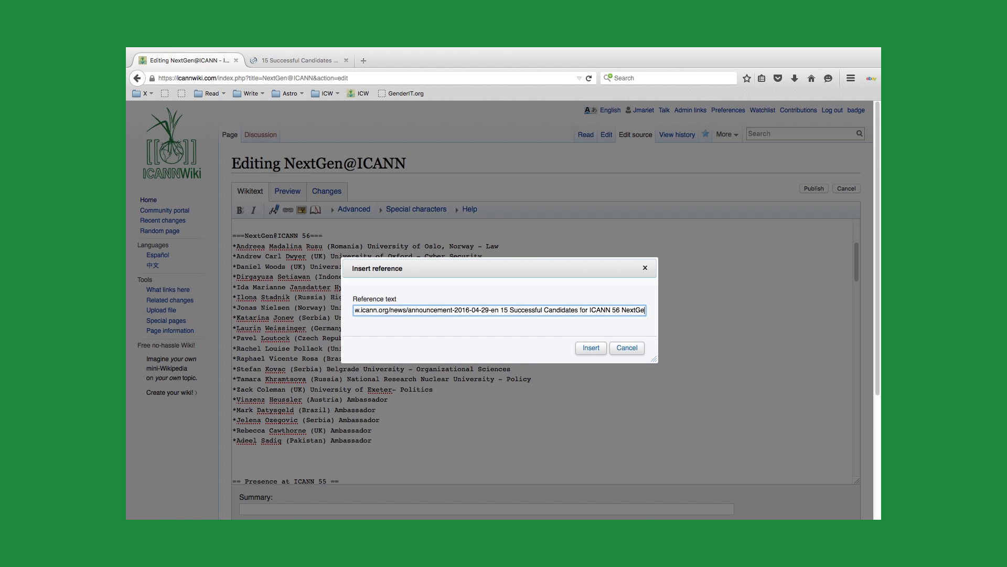
text(n.)
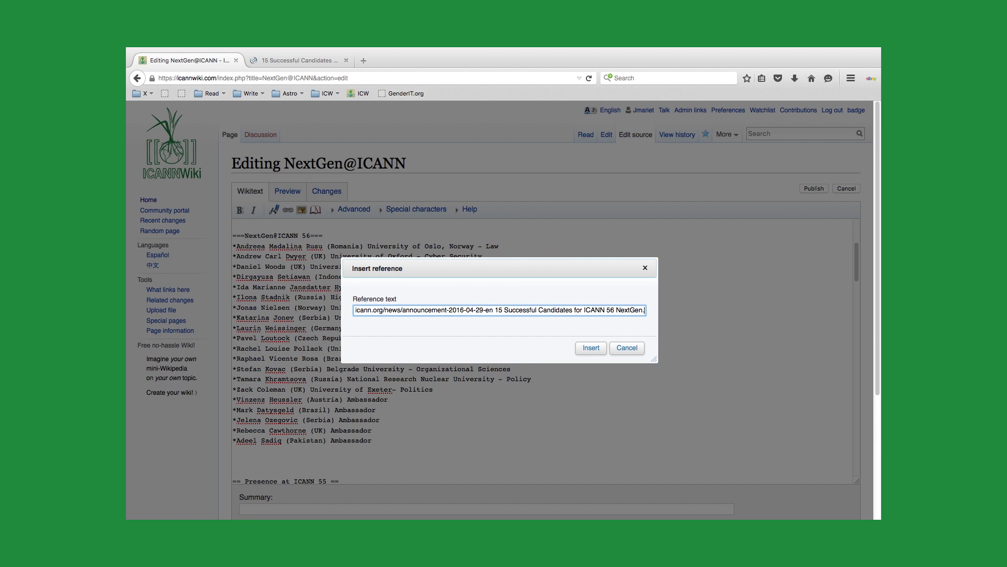
text( Retrieved)
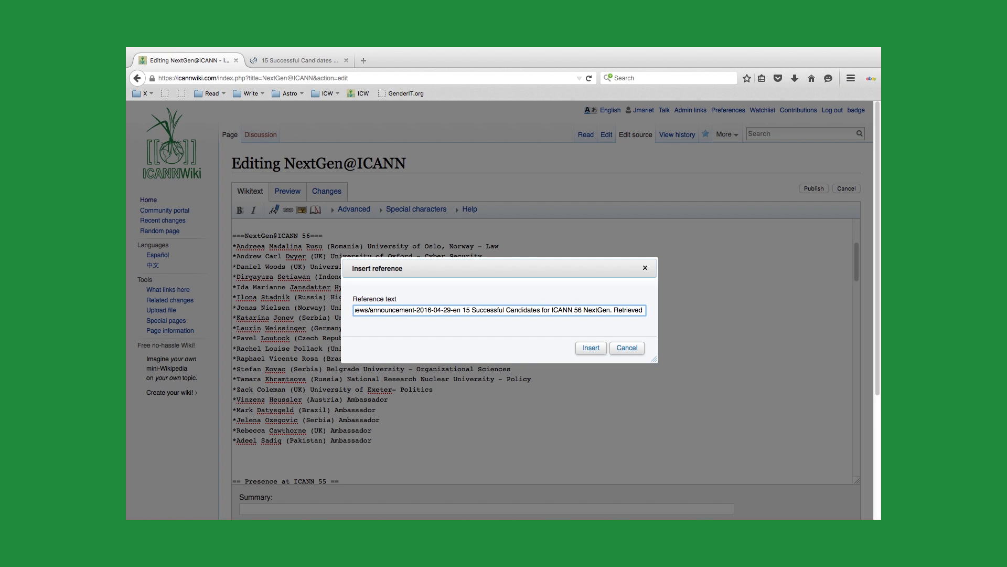
text( 03 Mary)
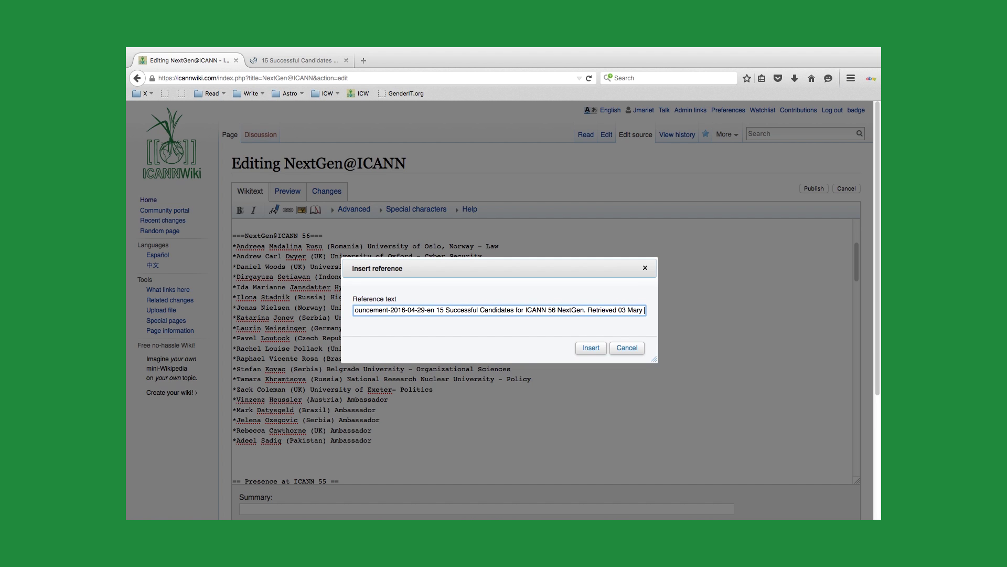
key(BackSpace)
key(BackSpace)
key(BackSpace)
text(y 201)
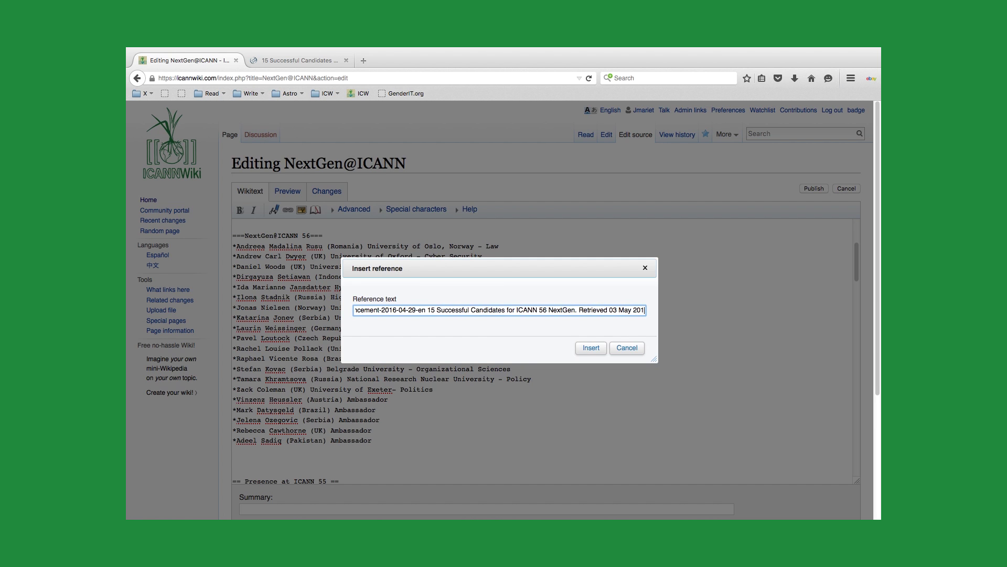
text(6.)
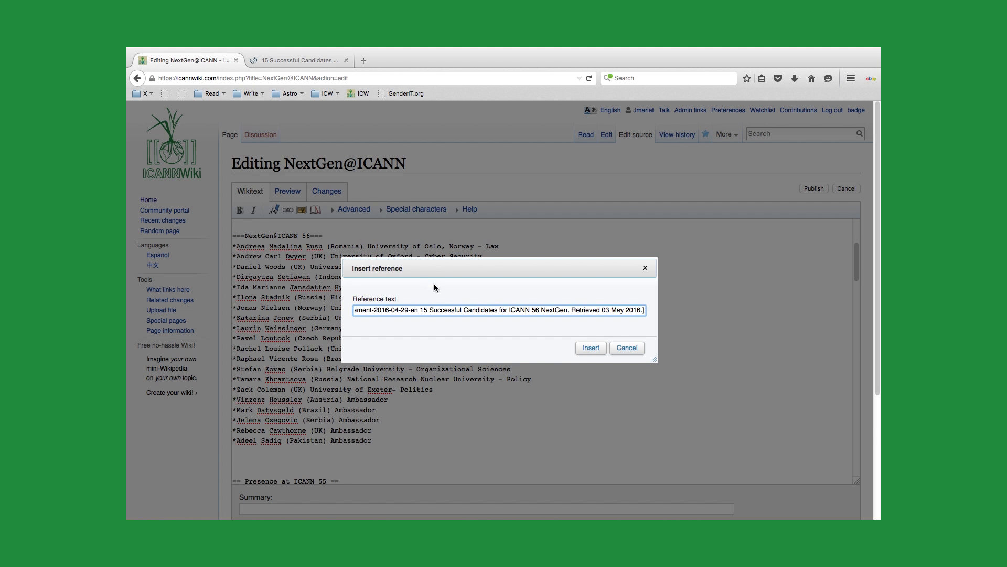
click(593, 350)
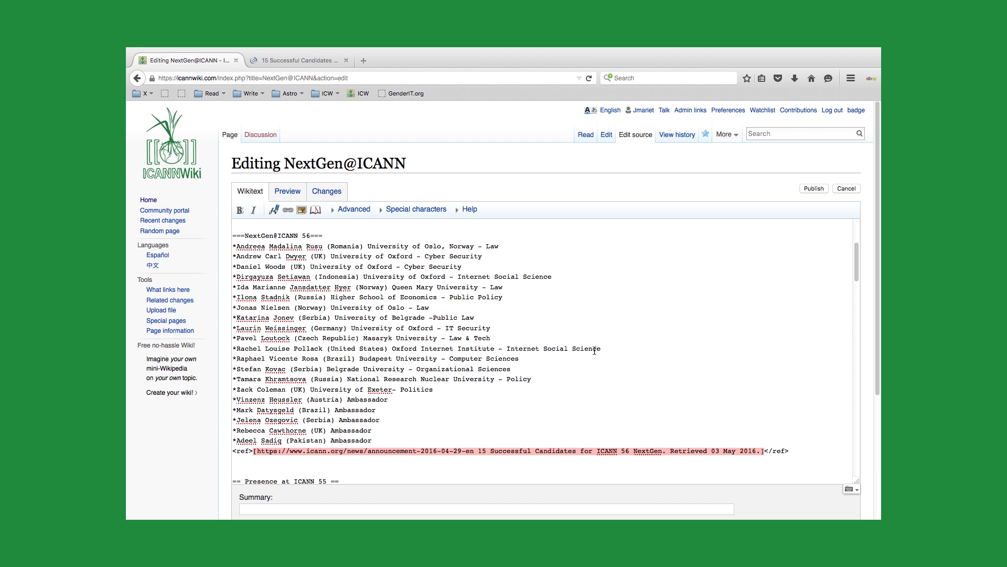
click(523, 453)
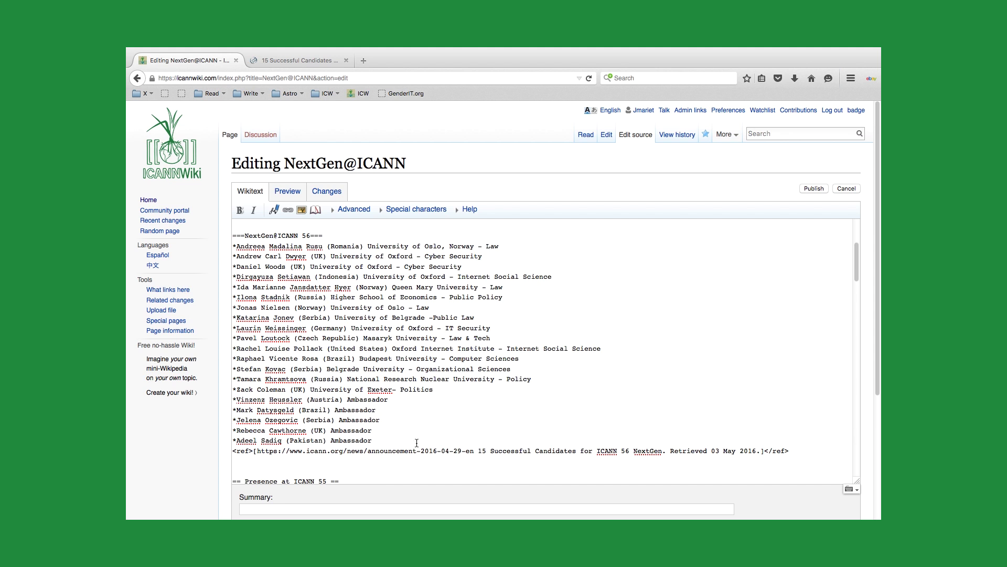
scroll(399, 440, down, 5)
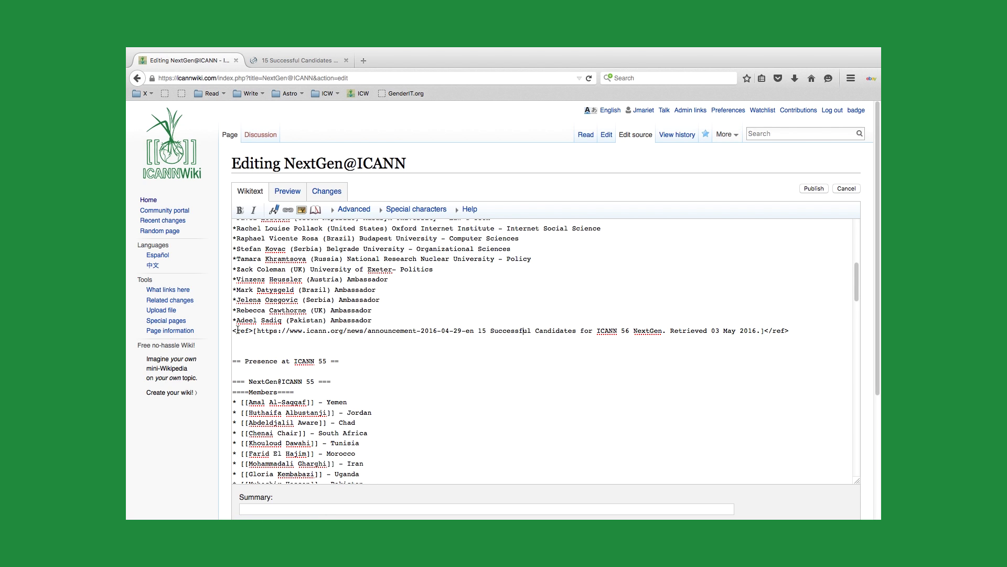
drag(233, 331, 254, 331)
click(234, 331)
drag(764, 331, 790, 330)
click(790, 331)
scroll(365, 341, down, 2)
scroll(364, 341, down, 20)
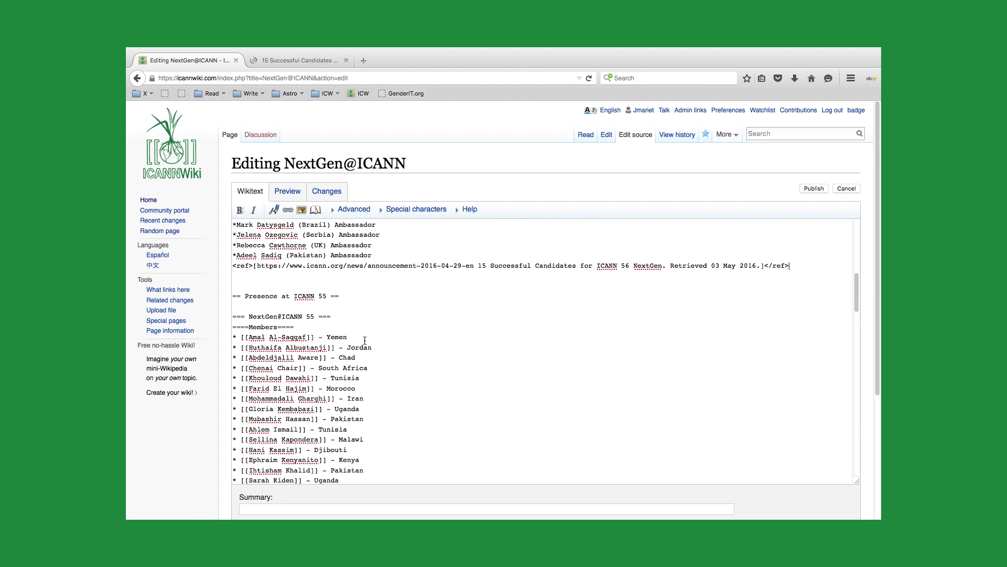
scroll(365, 341, down, 15)
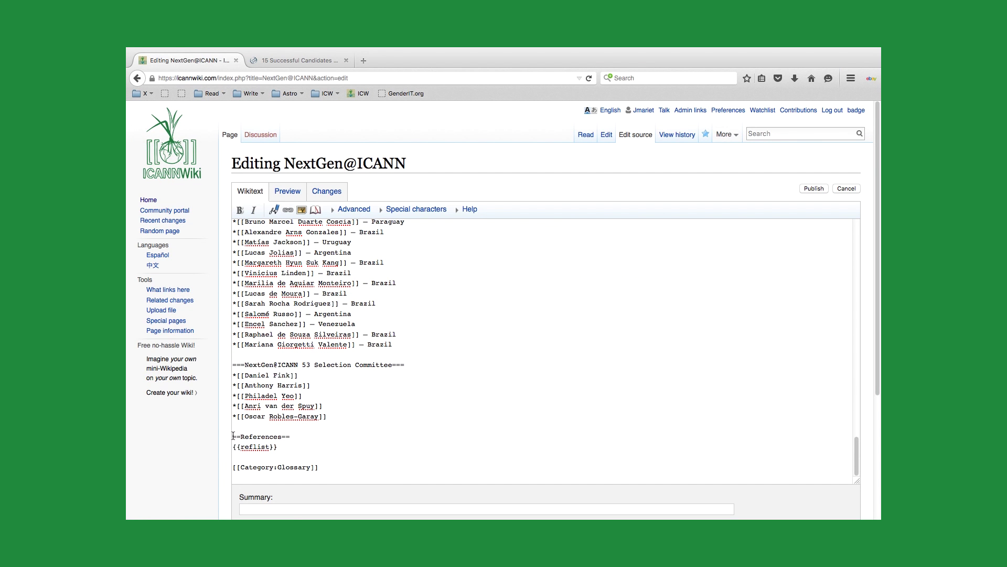
drag(233, 436, 279, 445)
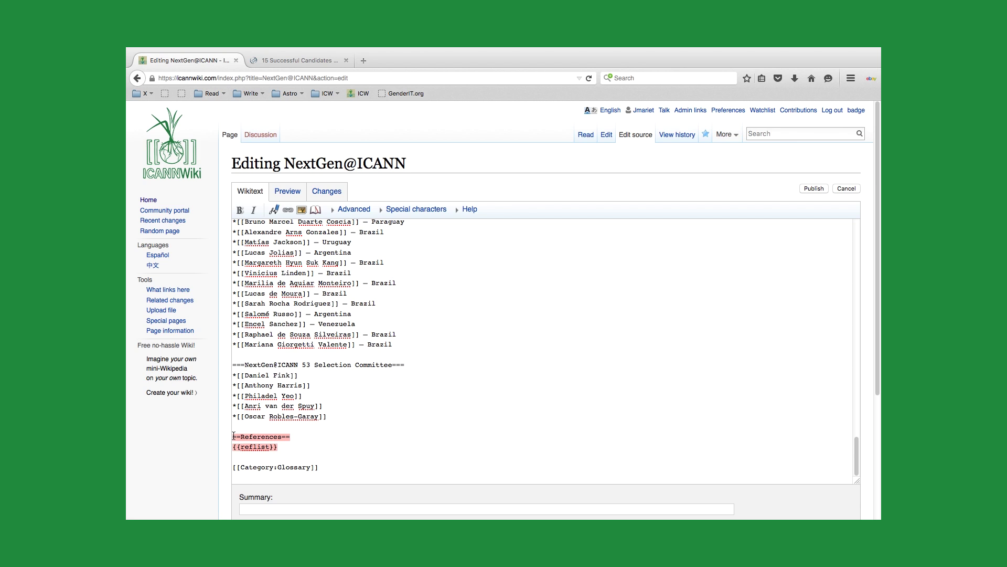
drag(233, 436, 281, 447)
scroll(378, 349, up, 20)
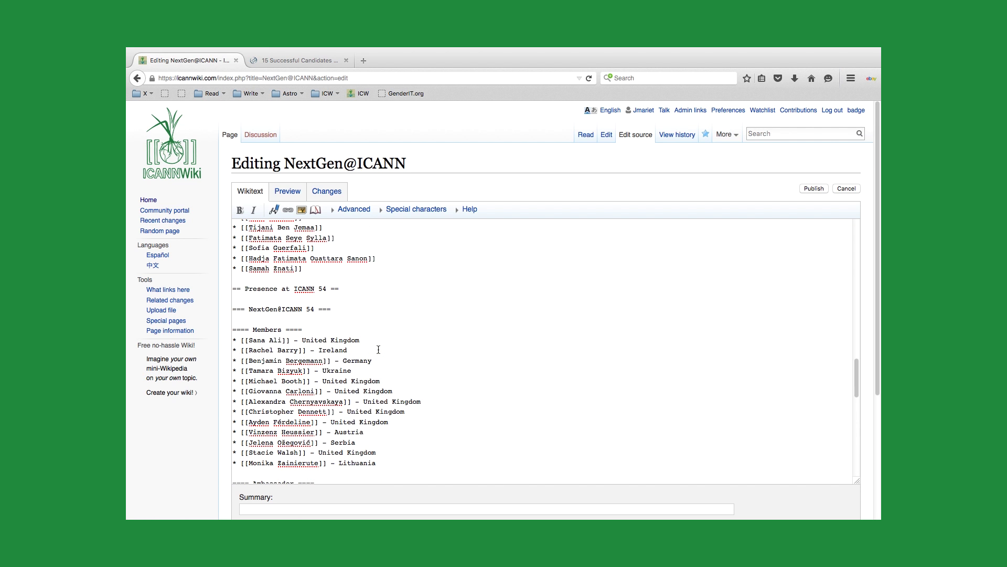
scroll(379, 349, up, 1)
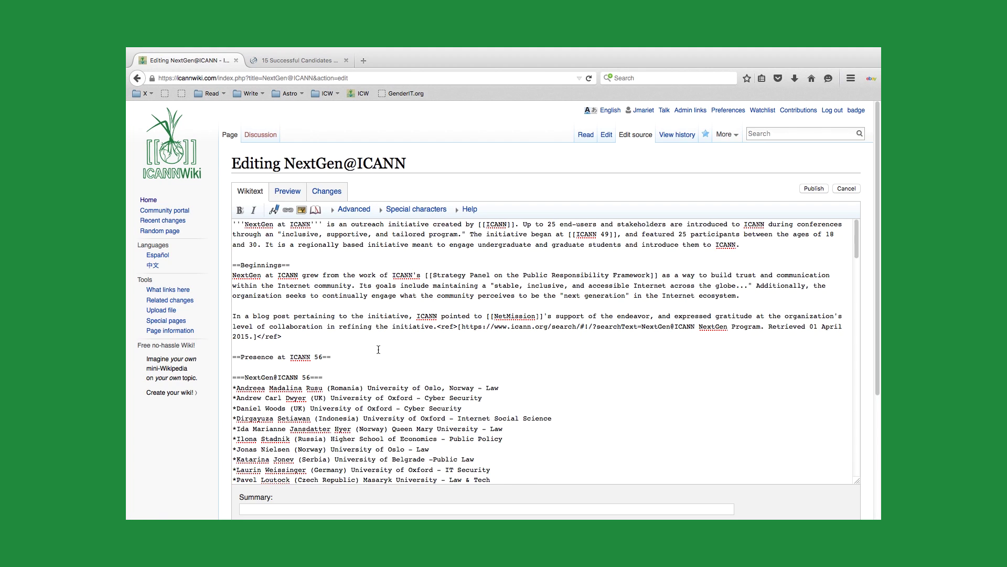
scroll(378, 349, down, 20)
scroll(321, 239, up, 20)
click(287, 191)
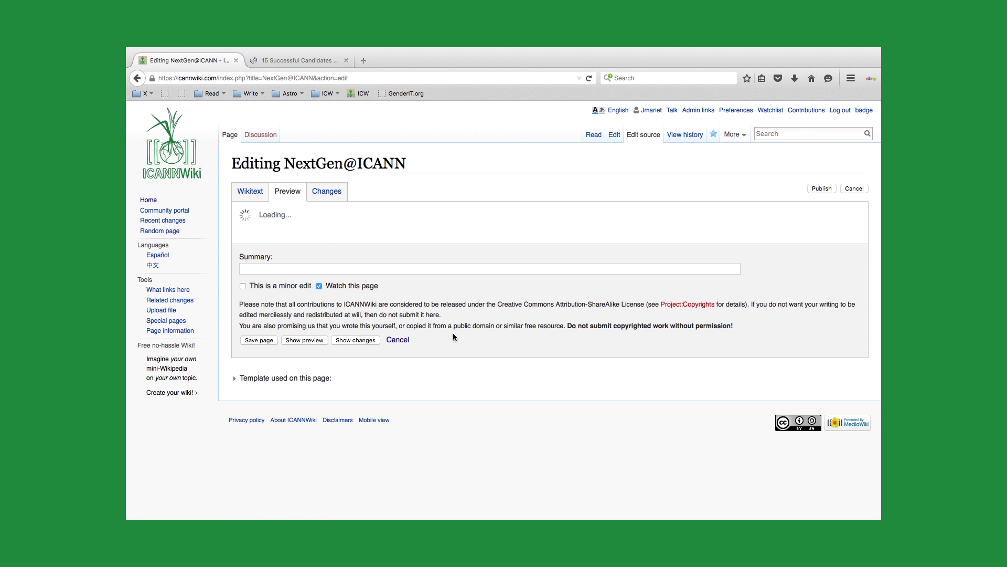
Scroll the preview to References to confirm the ICANN 56 announcement is reference 2.
scroll(444, 407, down, 10)
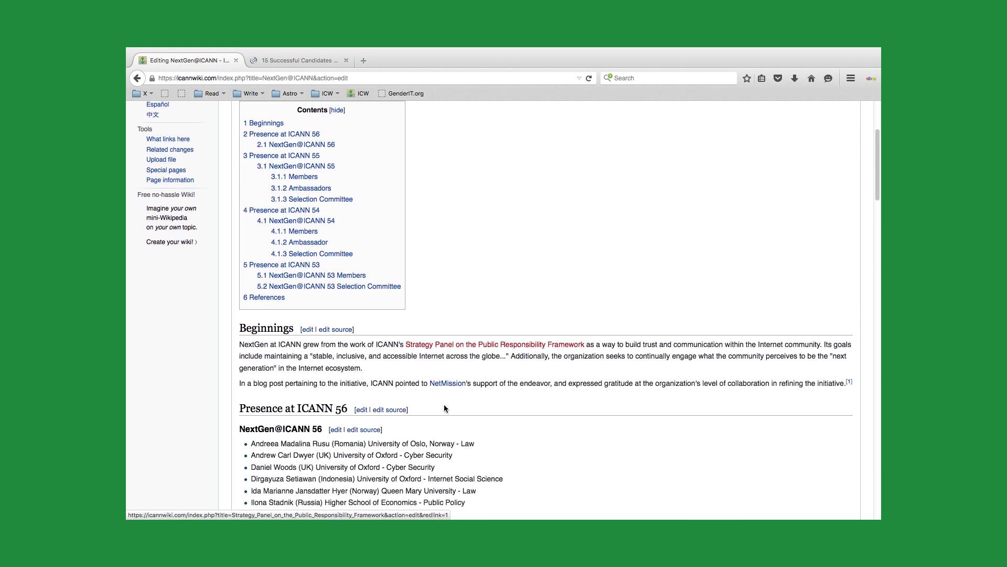
scroll(444, 405, down, 2)
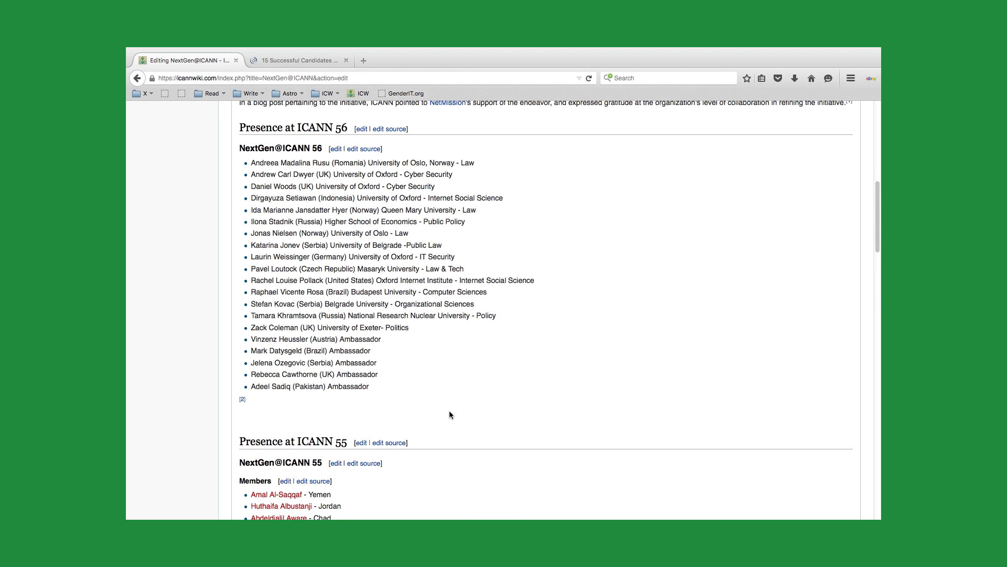
scroll(450, 411, down, 15)
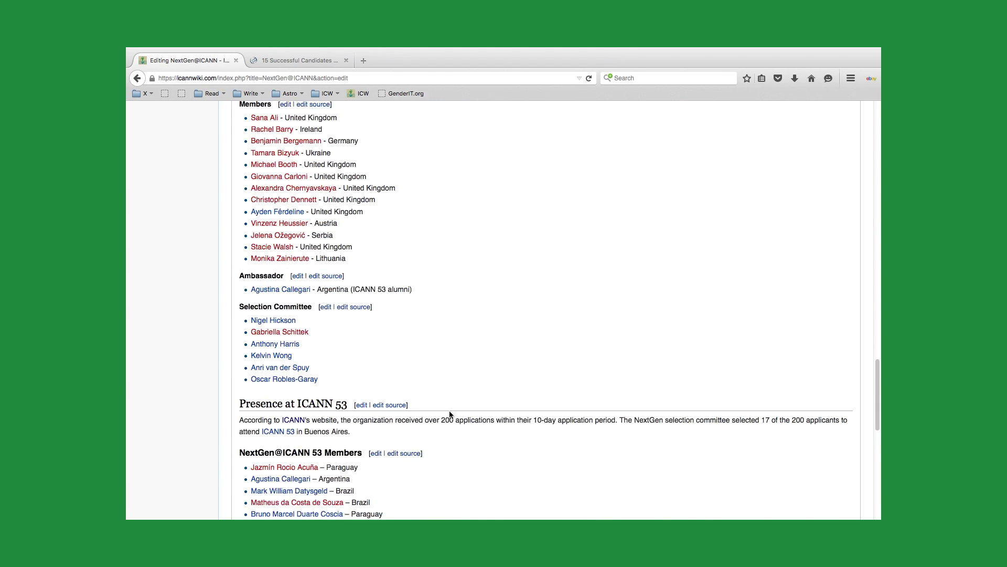
scroll(450, 413, down, 10)
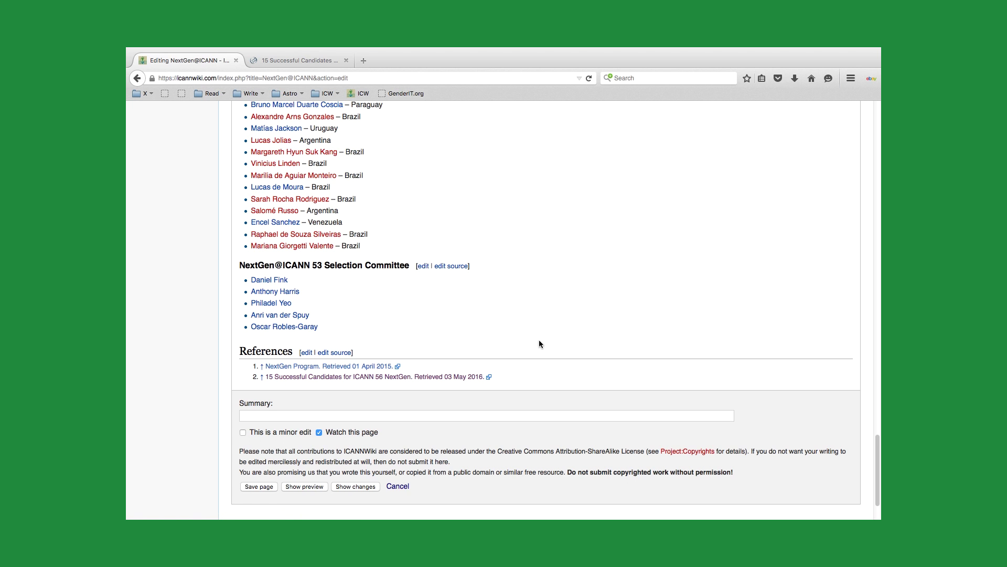
click(255, 417)
Save the page with the edit summary 'Added reference for NextGen'.
text(Added )
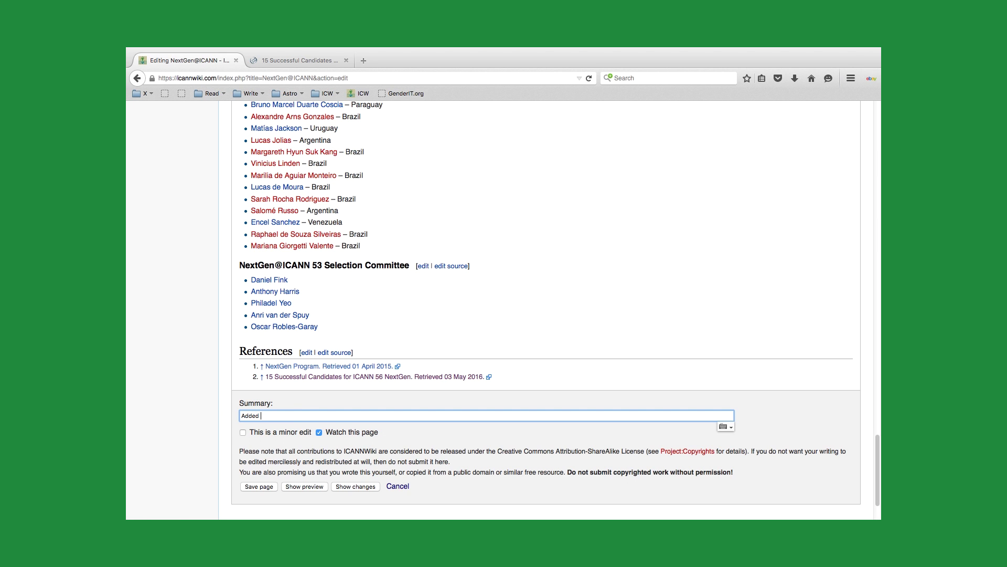
text(ref)
text(ce for NextGen 56.)
click(267, 487)
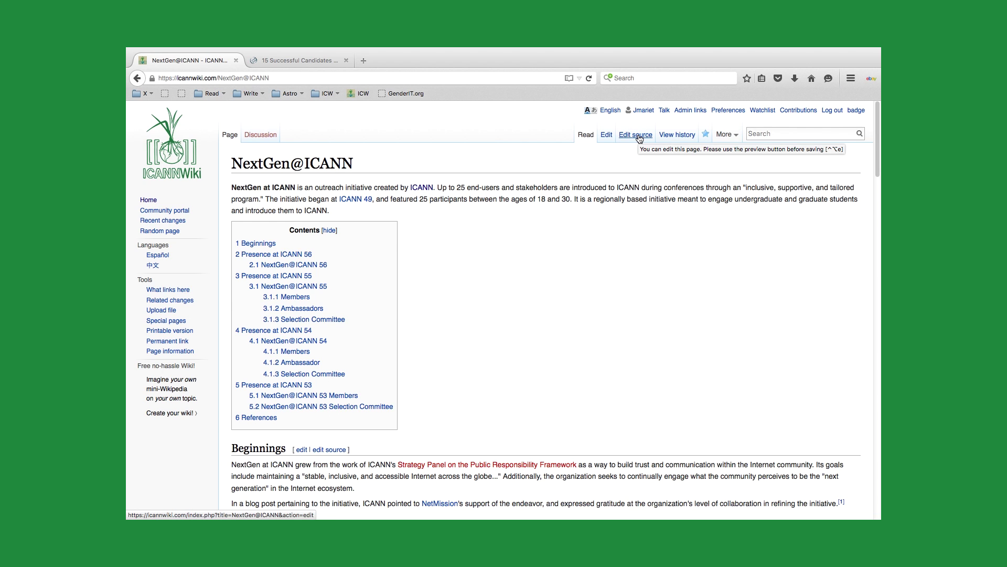
Reopen the source and inspect the ICANN 56 reference's ref tags and announcement URL.
click(639, 138)
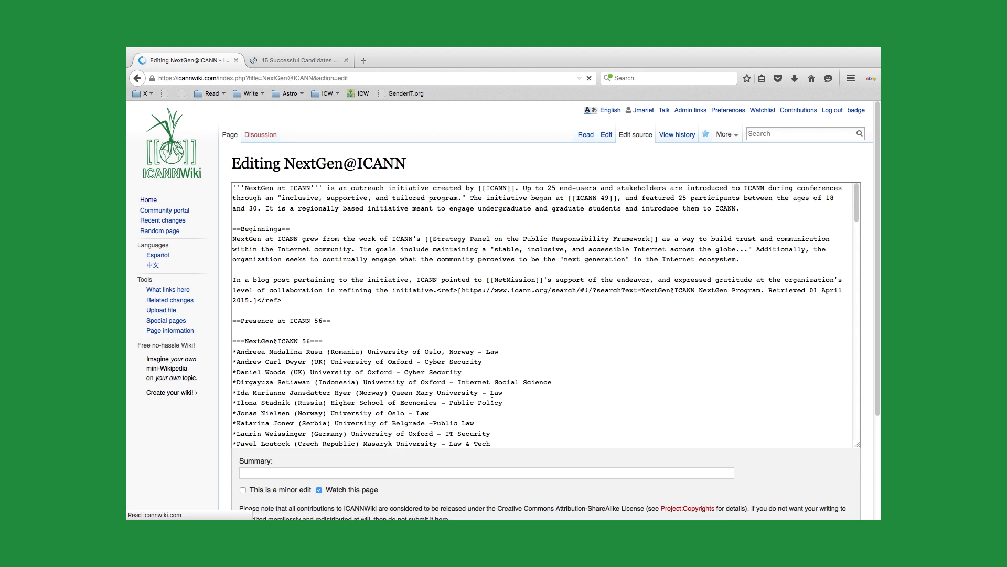
scroll(510, 433, down, 8)
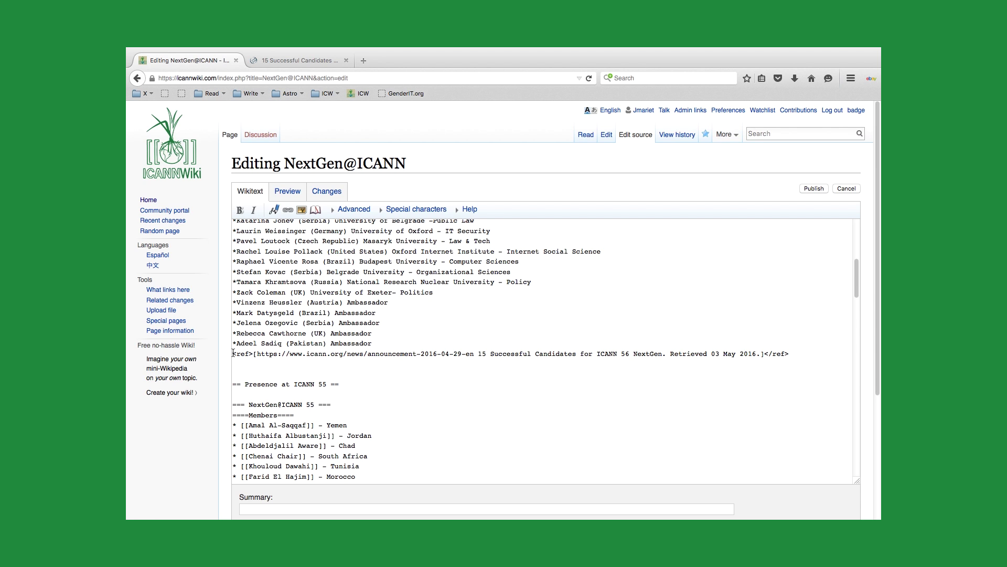
drag(233, 355, 250, 354)
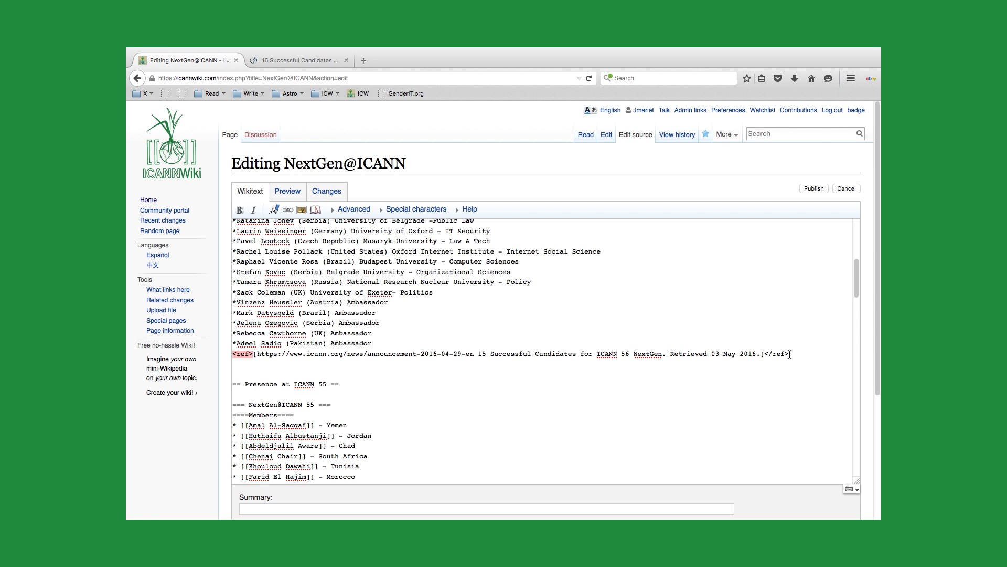
drag(764, 355, 789, 353)
drag(257, 354, 757, 354)
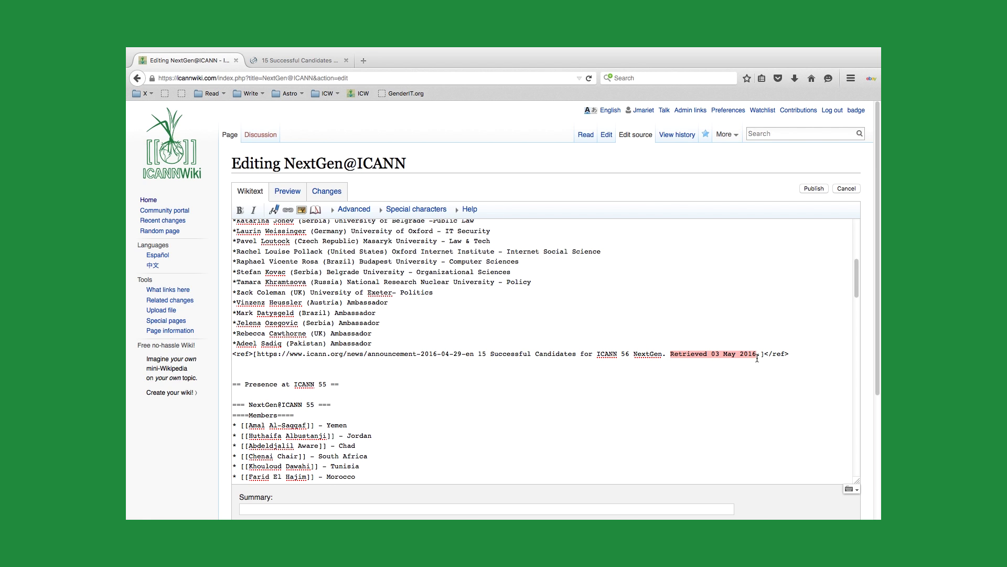
Check the retrieval date at the end of the reference line, then scroll back up.
click(668, 354)
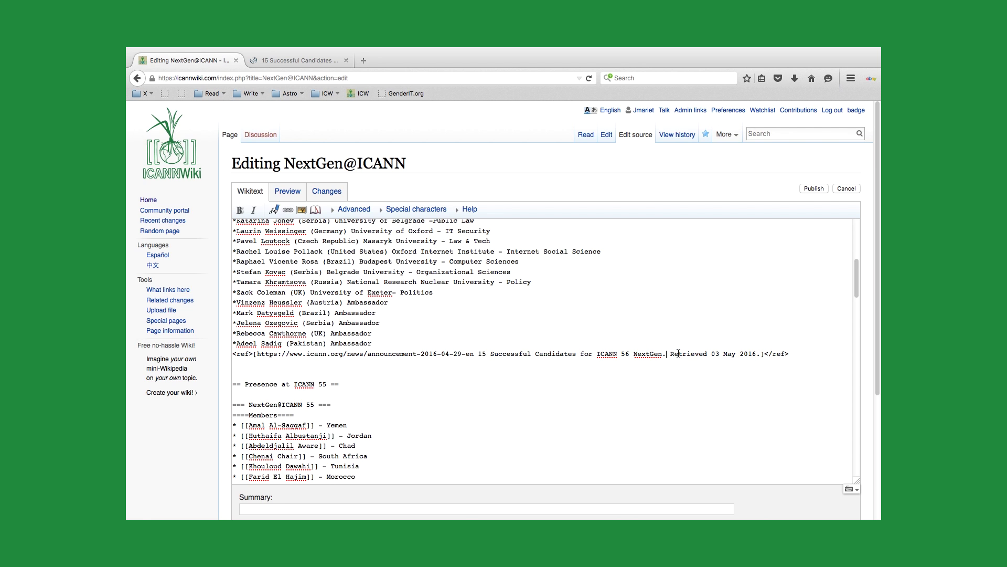
click(759, 354)
scroll(633, 393, down, 3)
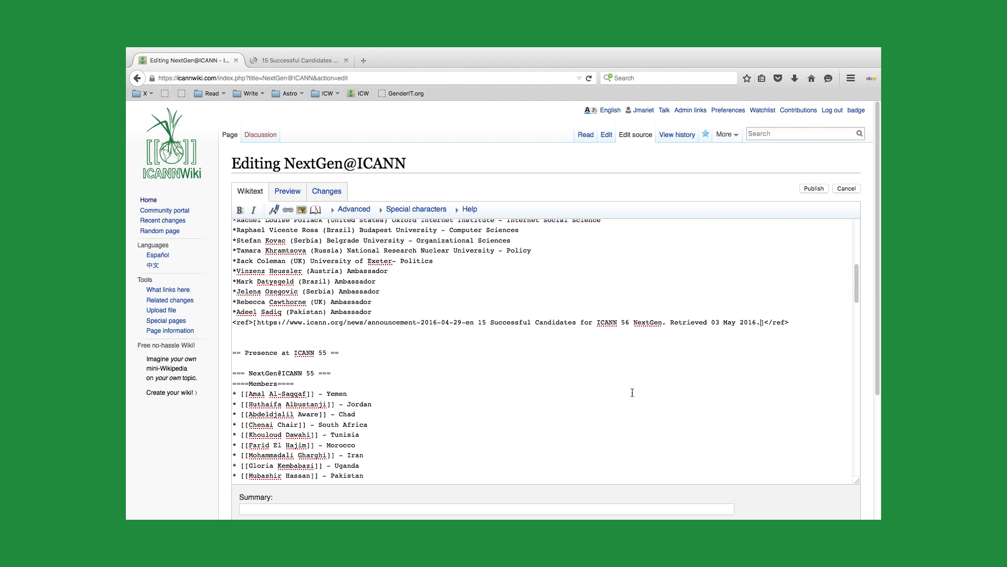
scroll(426, 448, down, 5)
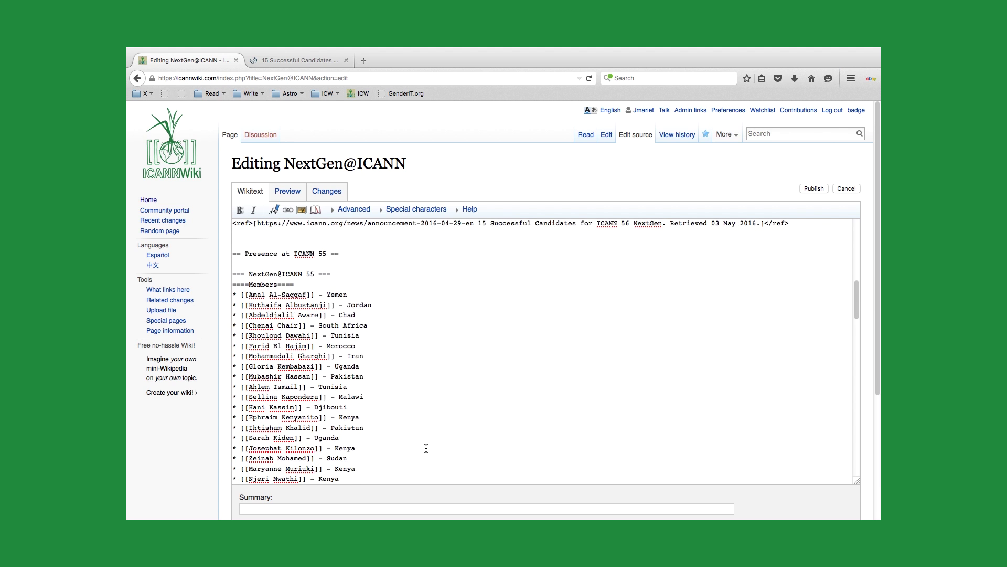
scroll(426, 448, up, 15)
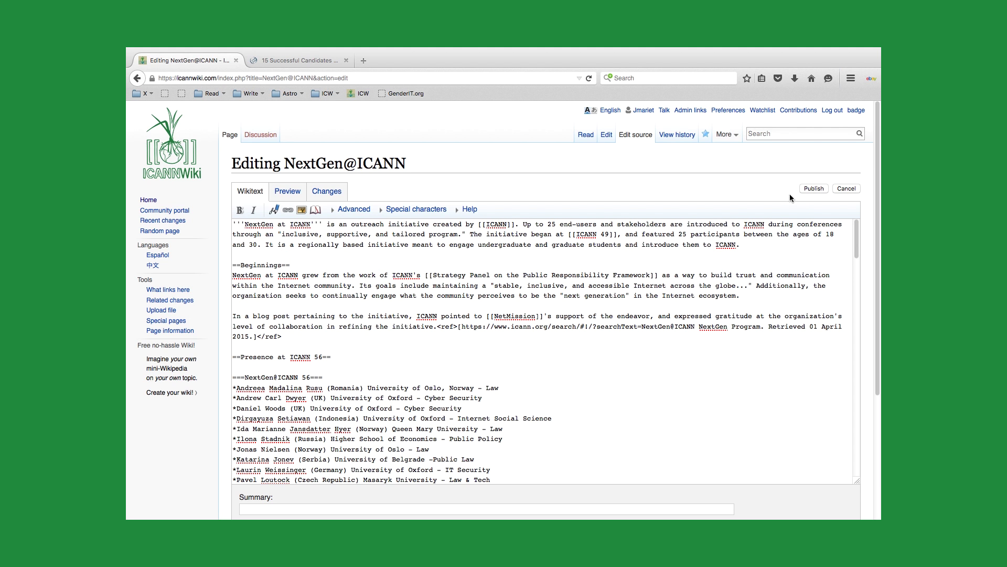
click(688, 53)
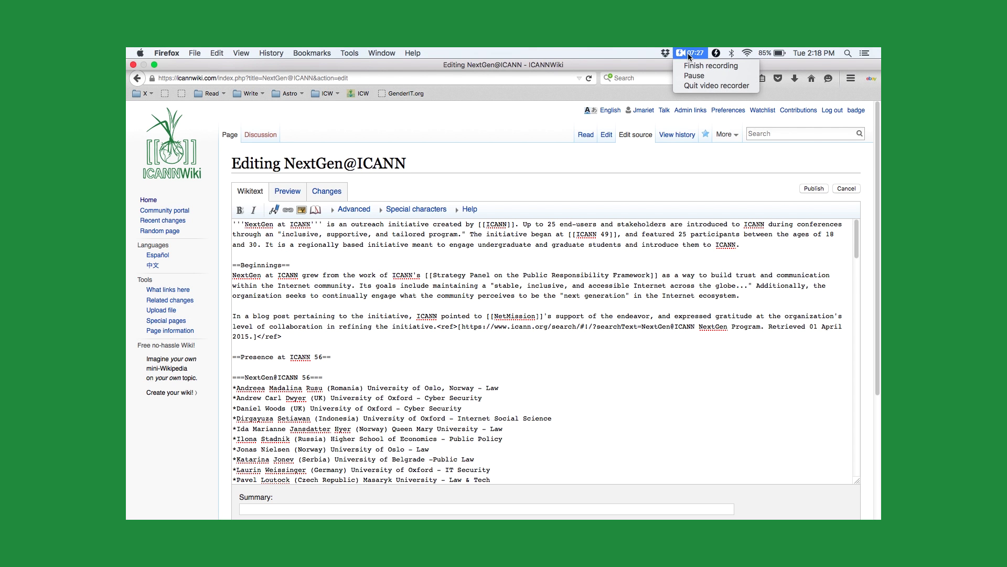